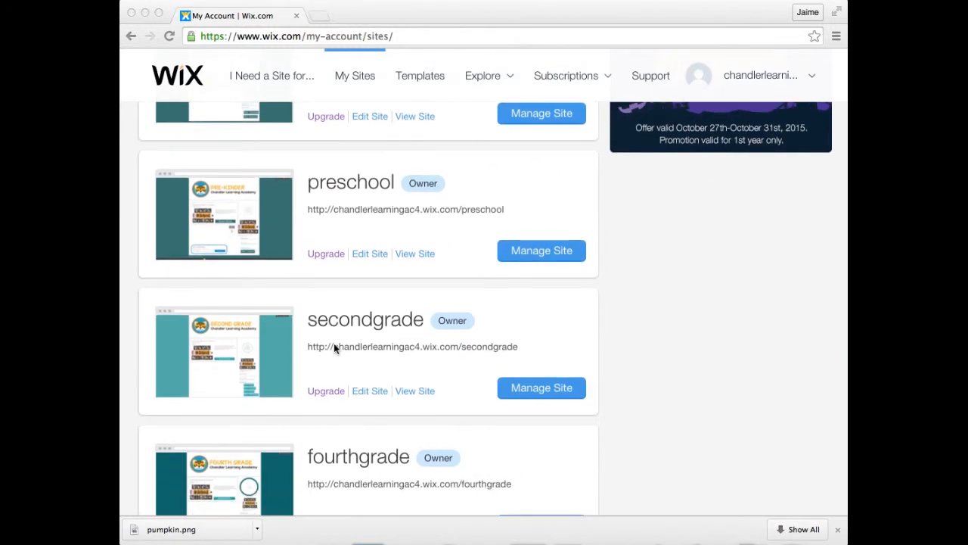
Open the secondgrade site from the list of sites for editing
scroll(333, 346, down, 1)
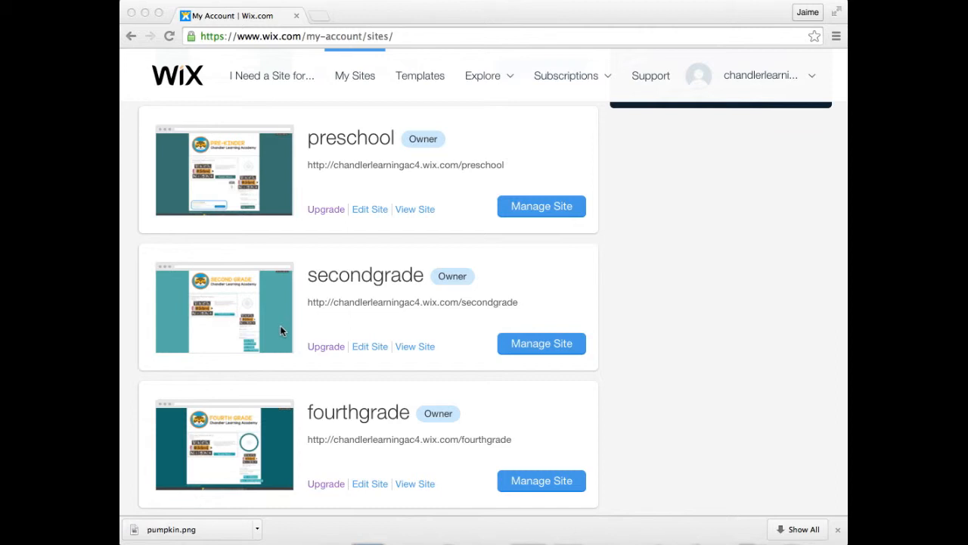
scroll(281, 326, down, 2)
scroll(281, 324, up, 1)
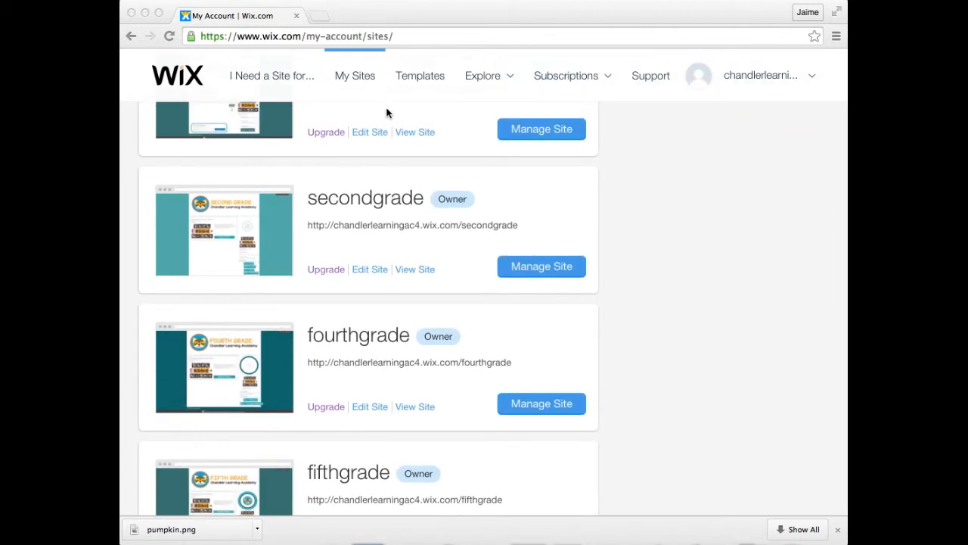
click(370, 270)
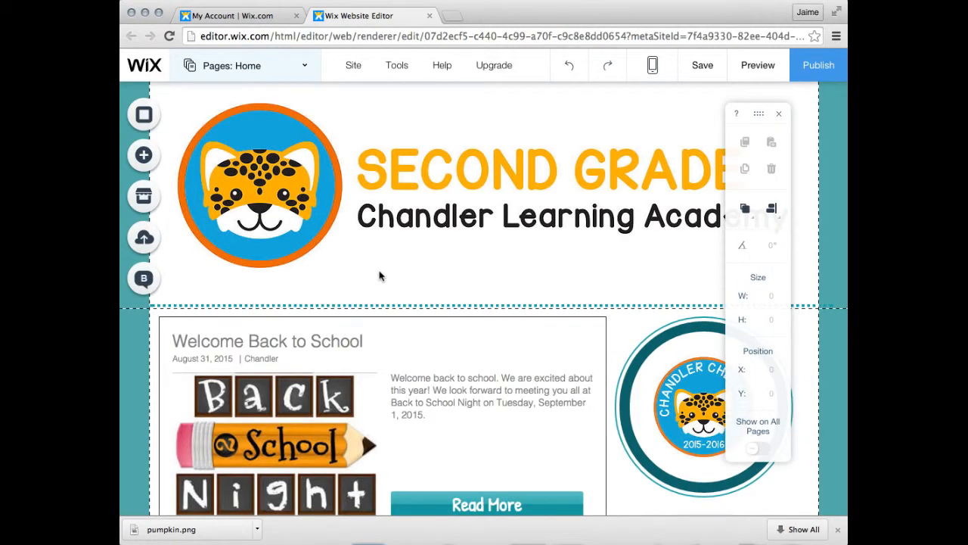
Start a new blog post from the Blog Feed containing the Welcome Back to School post on the Home page
scroll(380, 276, down, 3)
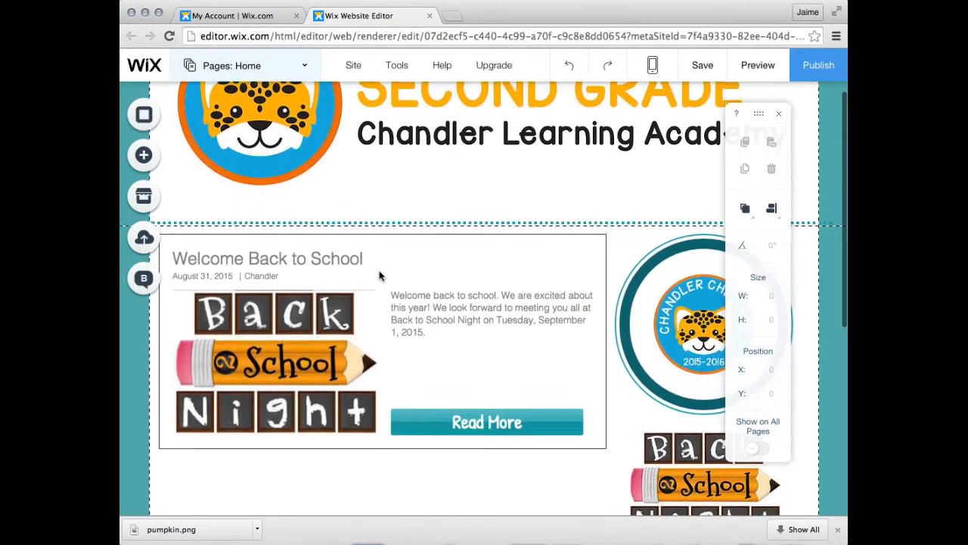
scroll(380, 276, up, 1)
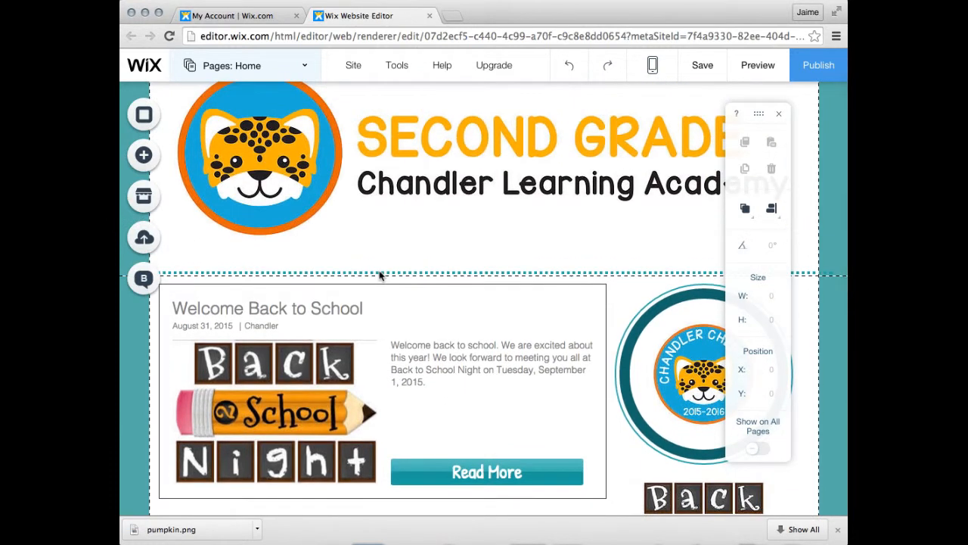
scroll(379, 276, down, 3)
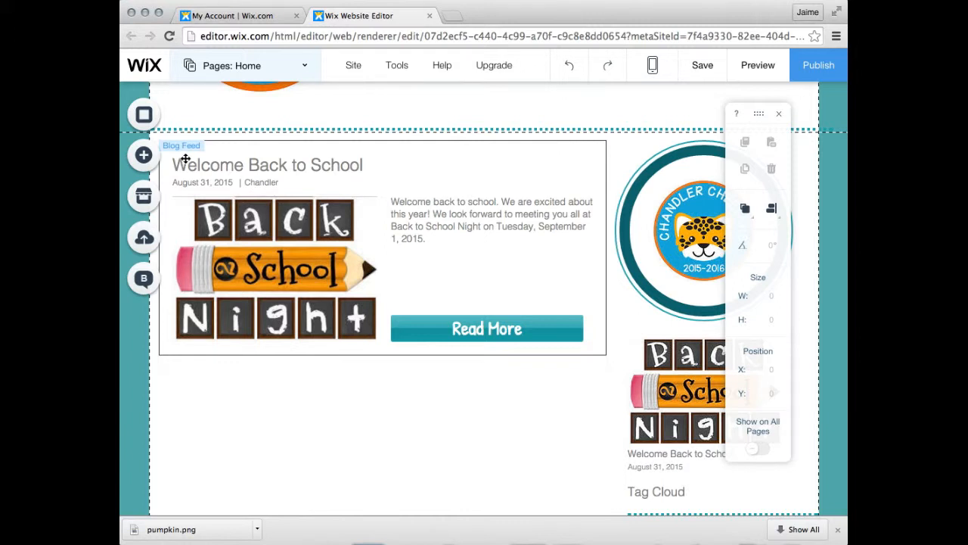
scroll(447, 210, up, 3)
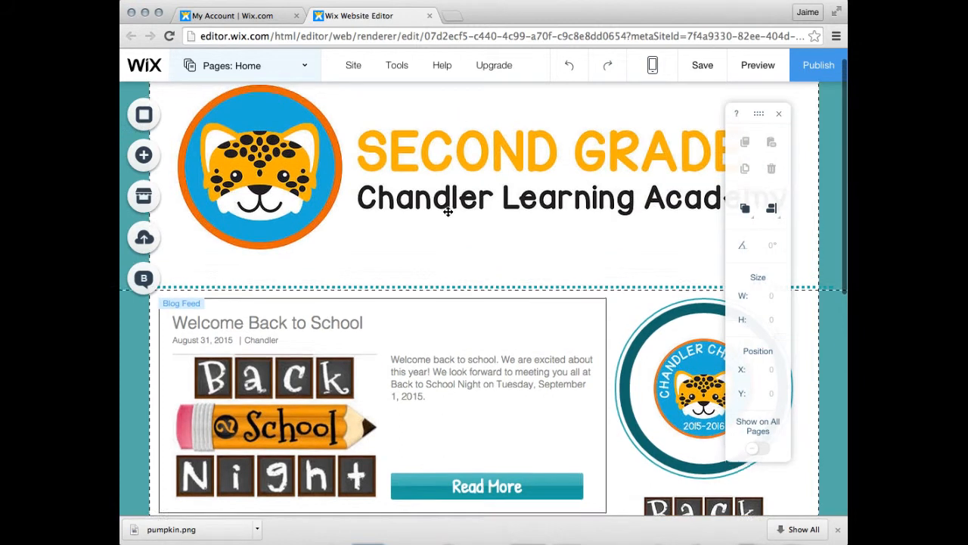
scroll(447, 212, down, 2)
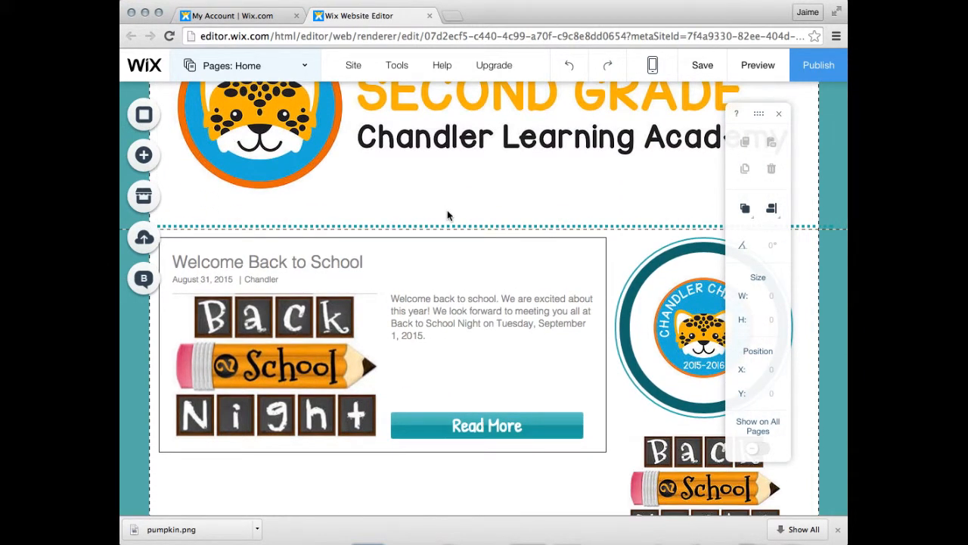
scroll(447, 209, up, 1)
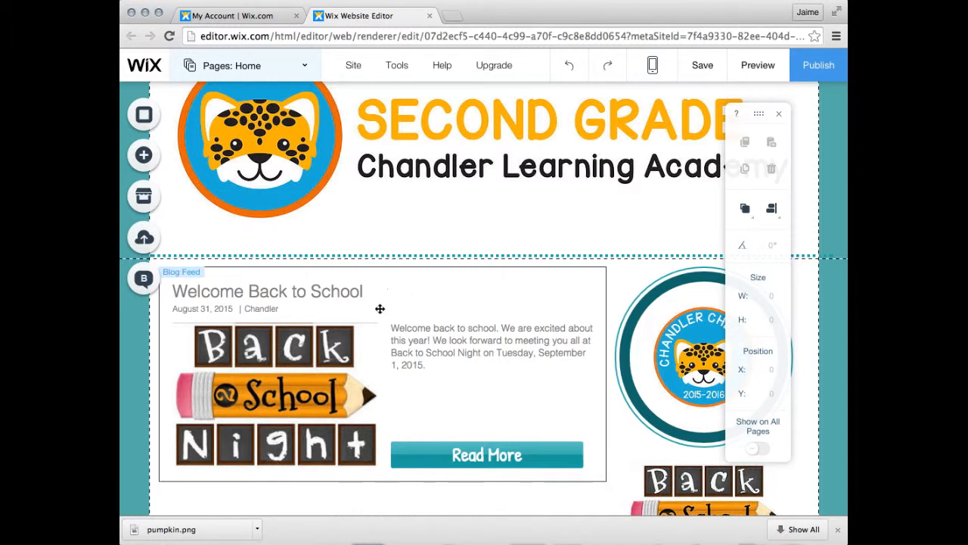
click(406, 288)
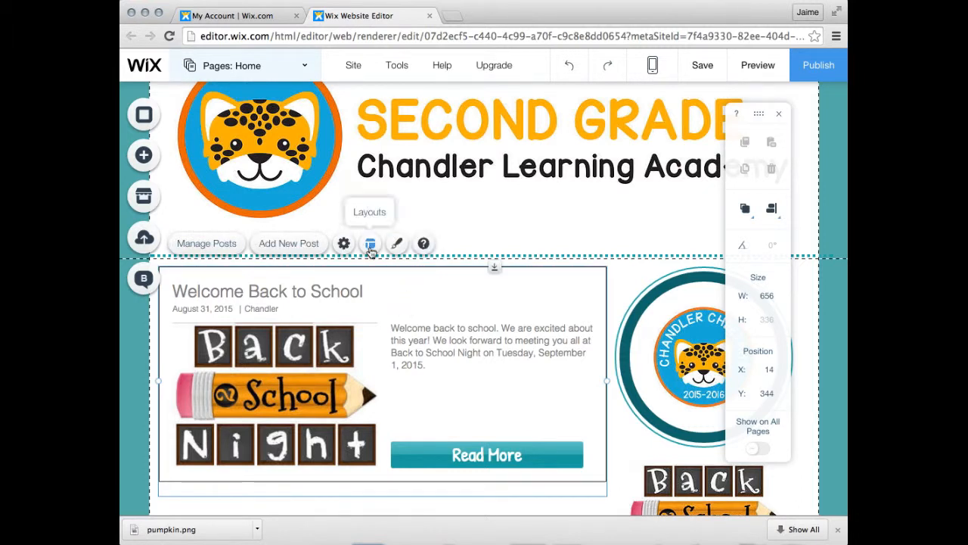
click(276, 245)
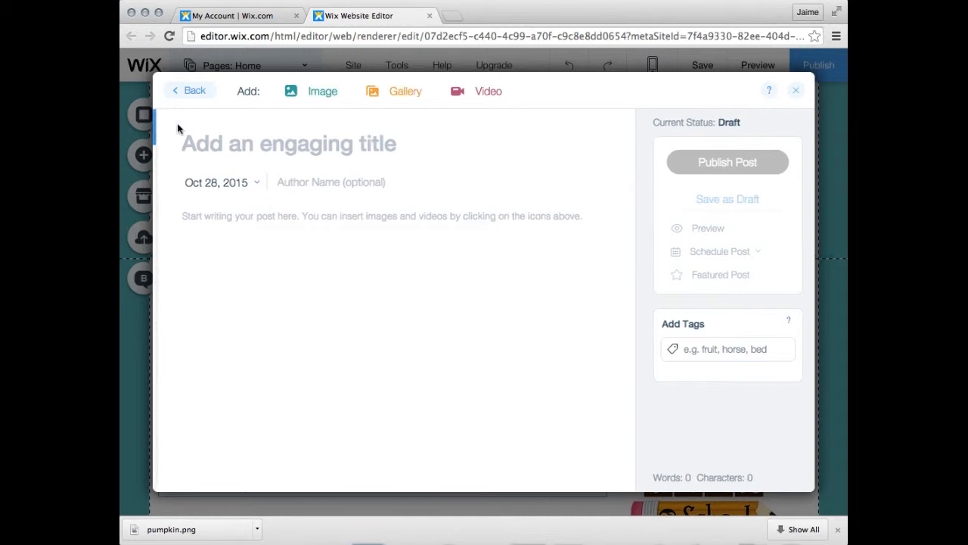
Title the new post "Halloween Parade" and look at the publish date calendar without changing the date
click(196, 147)
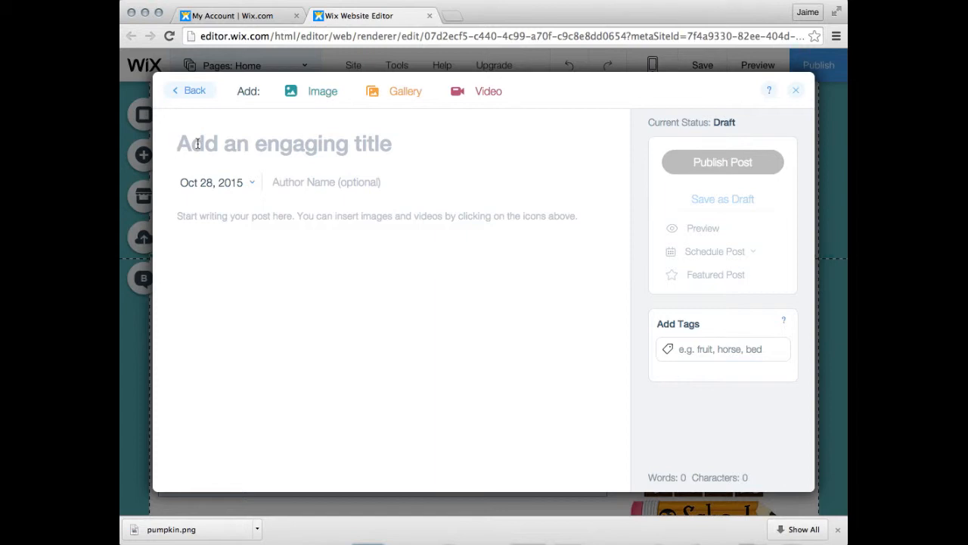
text(Halloww)
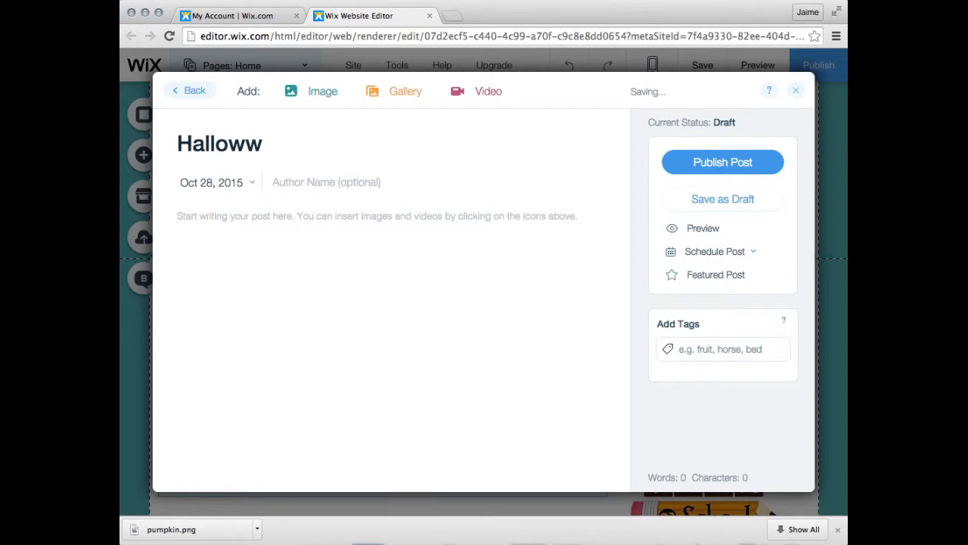
key(BackSpace)
text(een Parade)
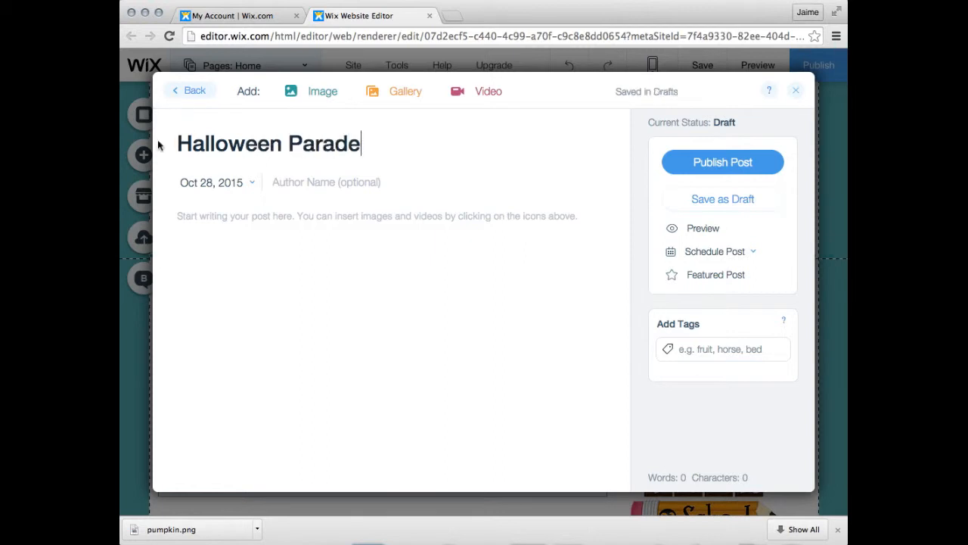
click(253, 185)
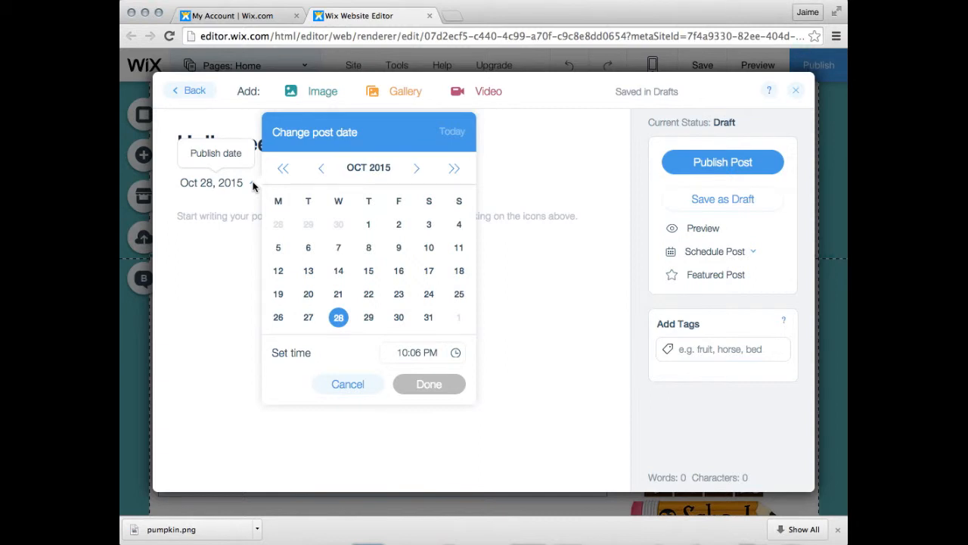
click(338, 383)
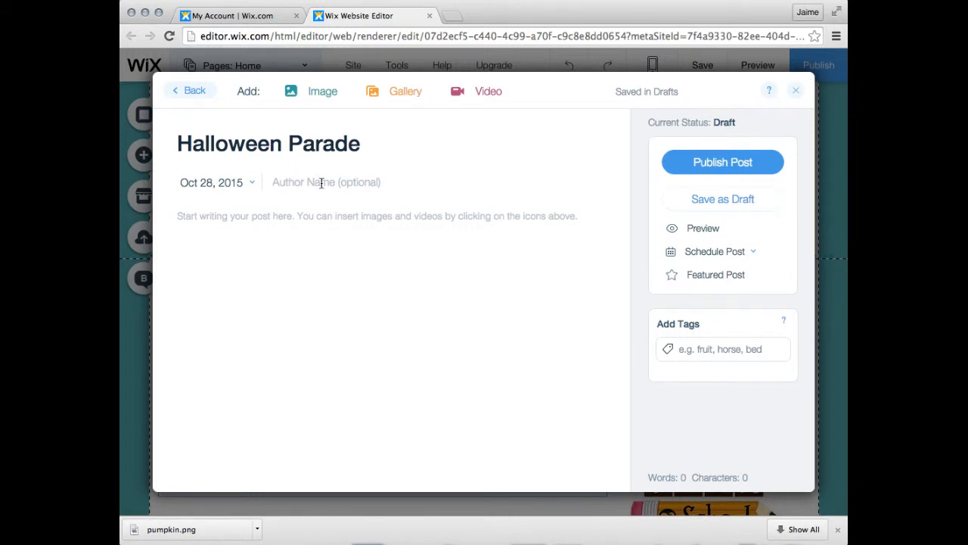
Write the post body: "This Friday is our annual Halloween Parade. The gates will be opened at 1:25. We hope to see you there!"
click(188, 218)
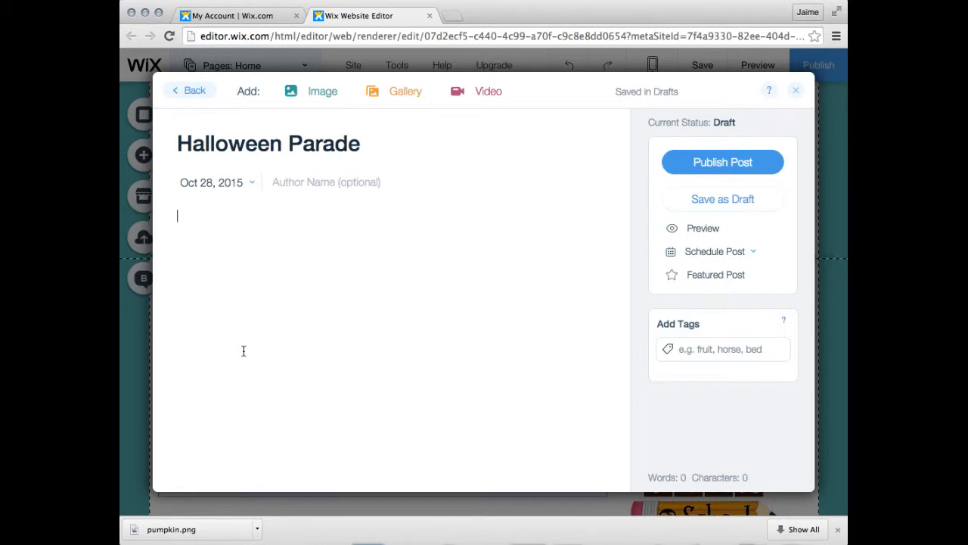
text(This Frid)
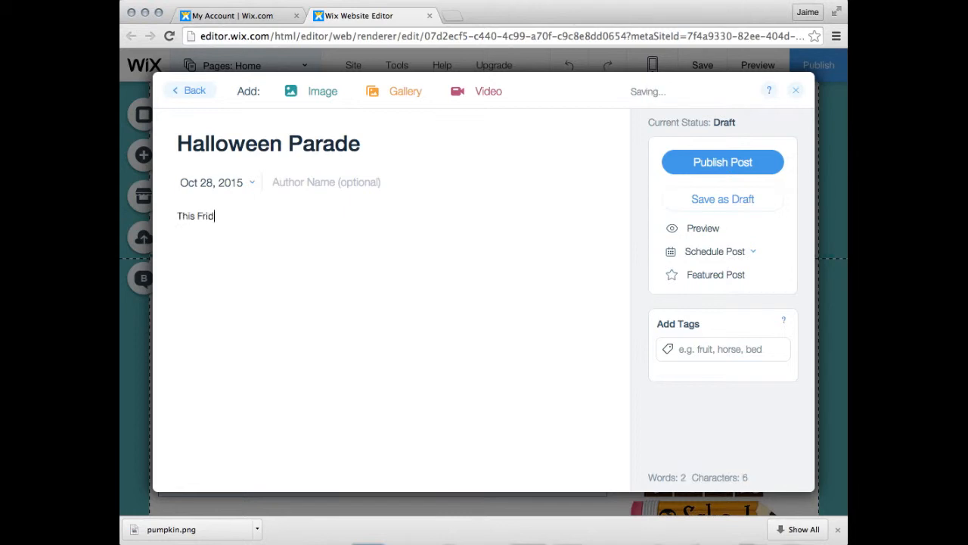
text(ay is our Ann)
key(BackSpace)
key(BackSpace)
text(annual Hallow)
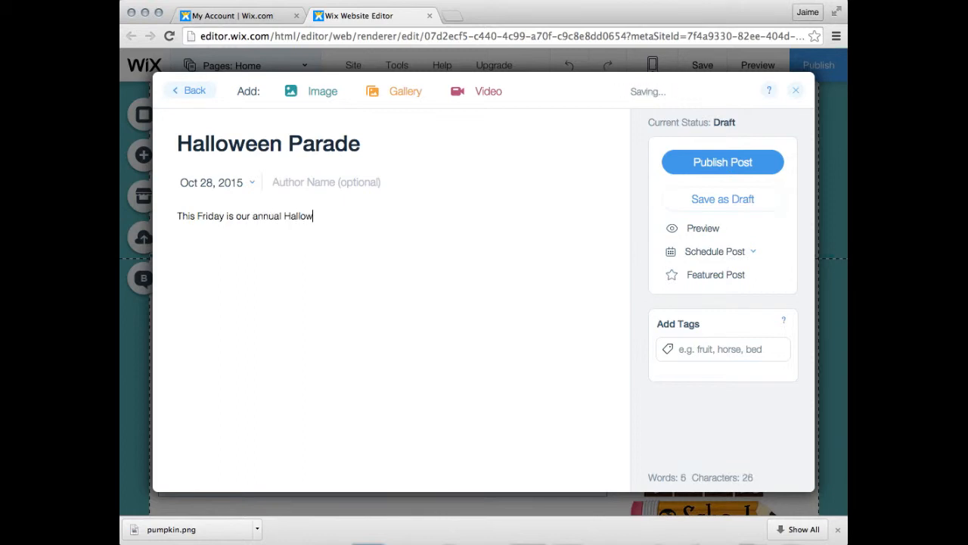
text(een Parade.  The gates will be open at)
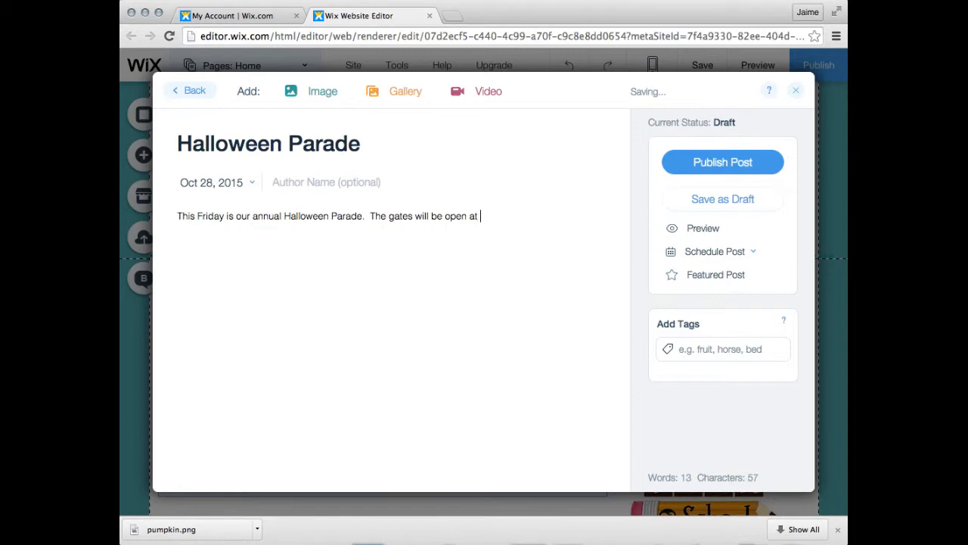
key(BackSpace)
key(BackSpace)
key(BackSpace)
text(ed at )
text(1:25. )
text( Pl)
key(BackSpace)
key(BackSpace)
text(We hope to see you )
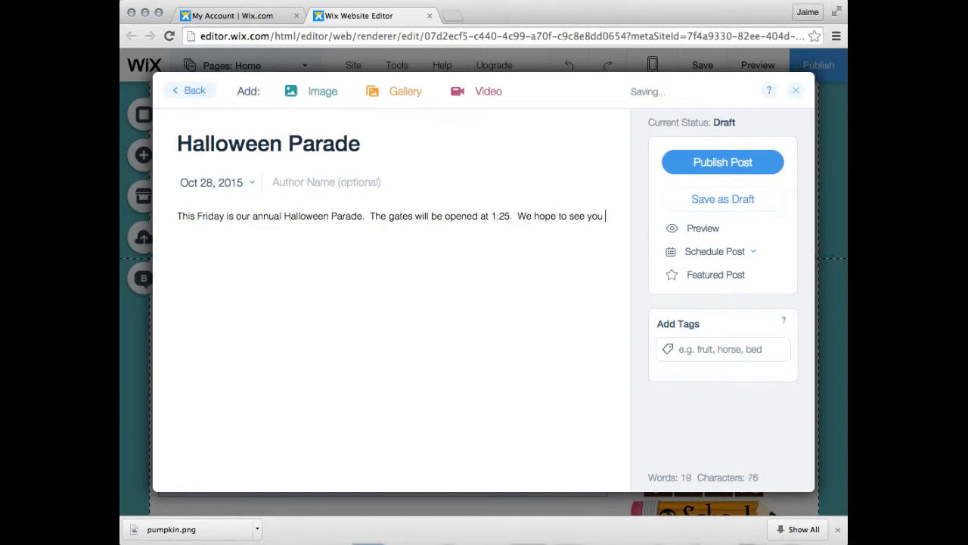
text(there!)
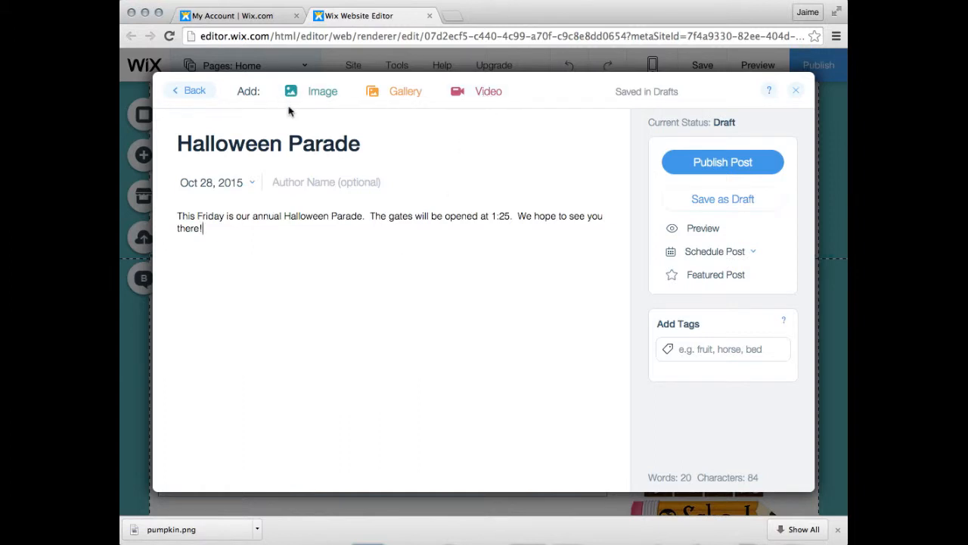
Start adding an image to the post and open the Second Grade folder in My Images
click(312, 91)
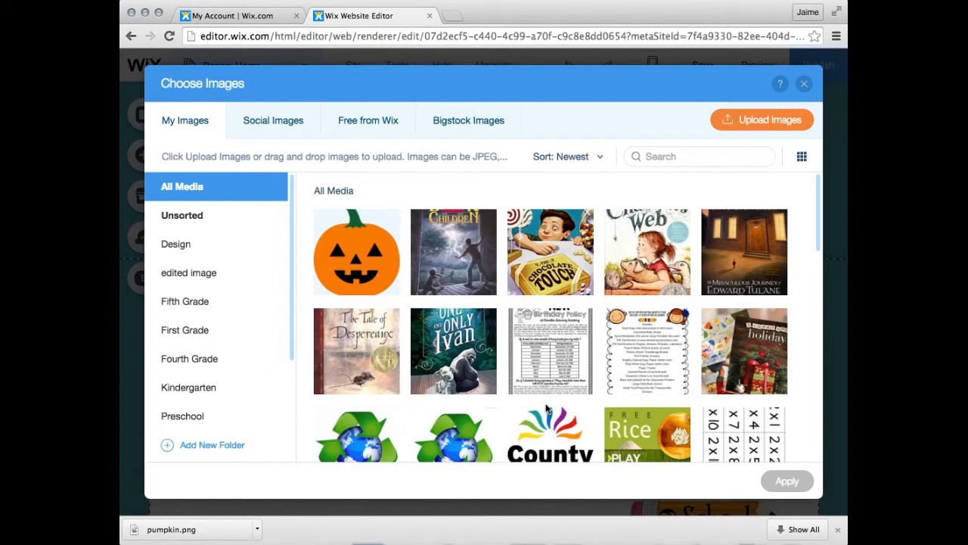
scroll(548, 409, down, 10)
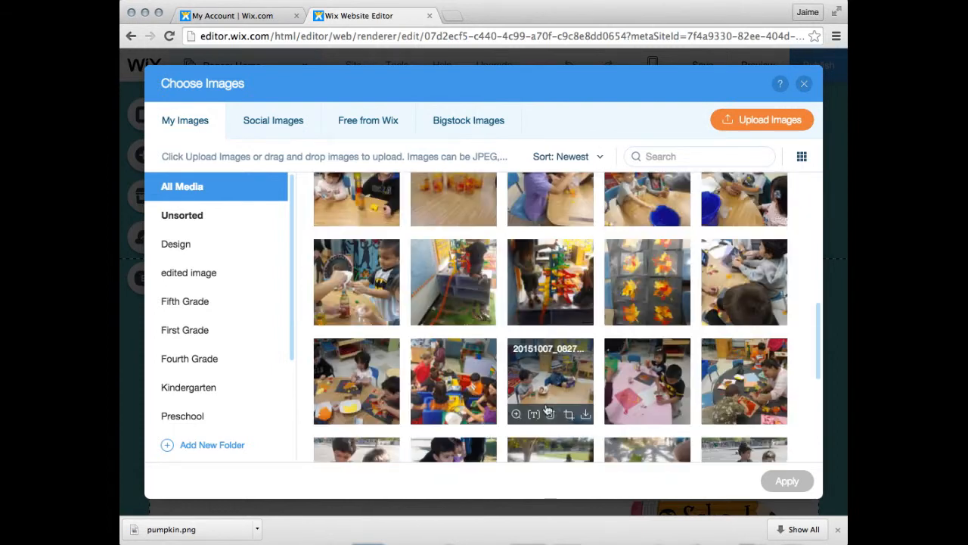
scroll(548, 410, down, 5)
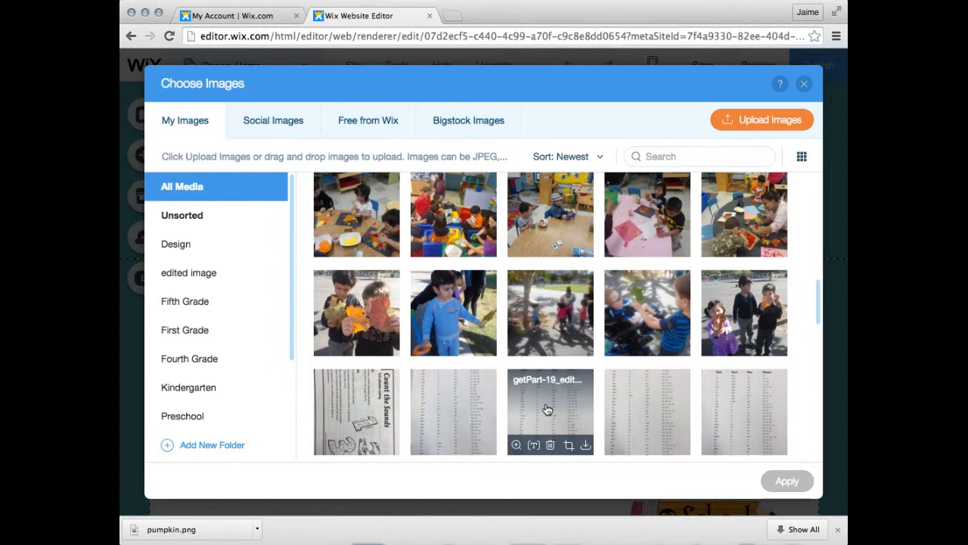
scroll(203, 373, down, 2)
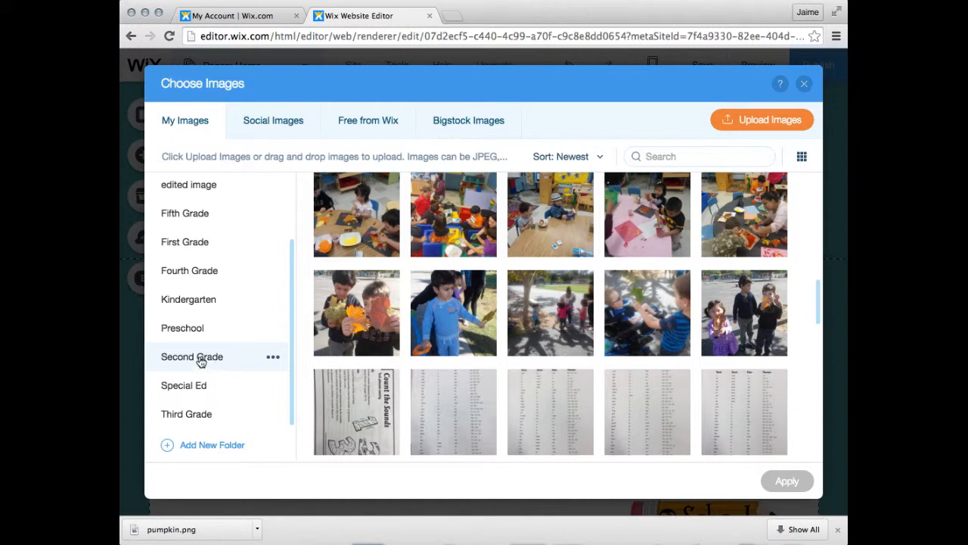
click(199, 358)
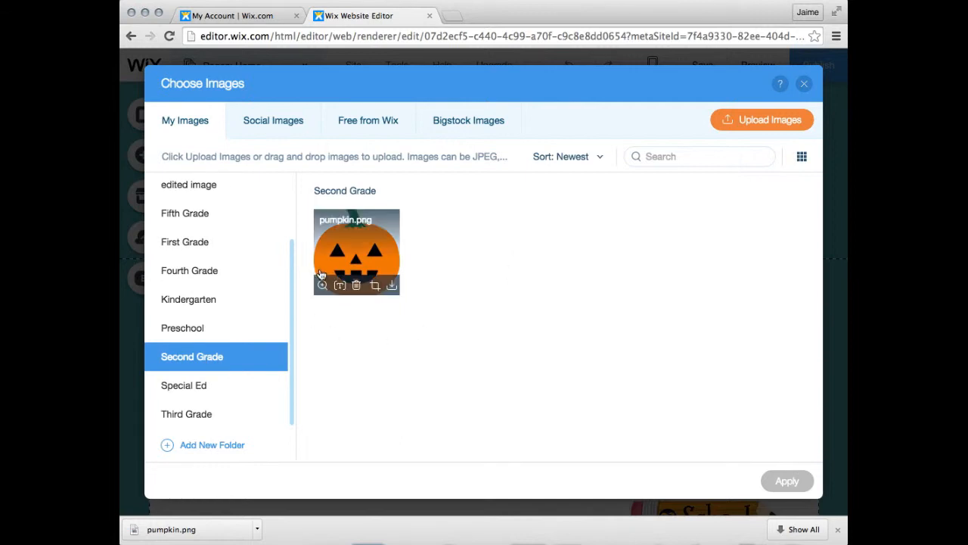
Upload pumpkin.png from the CHOI-blog folder into the Second Grade image folder
mouse_move(384, 264)
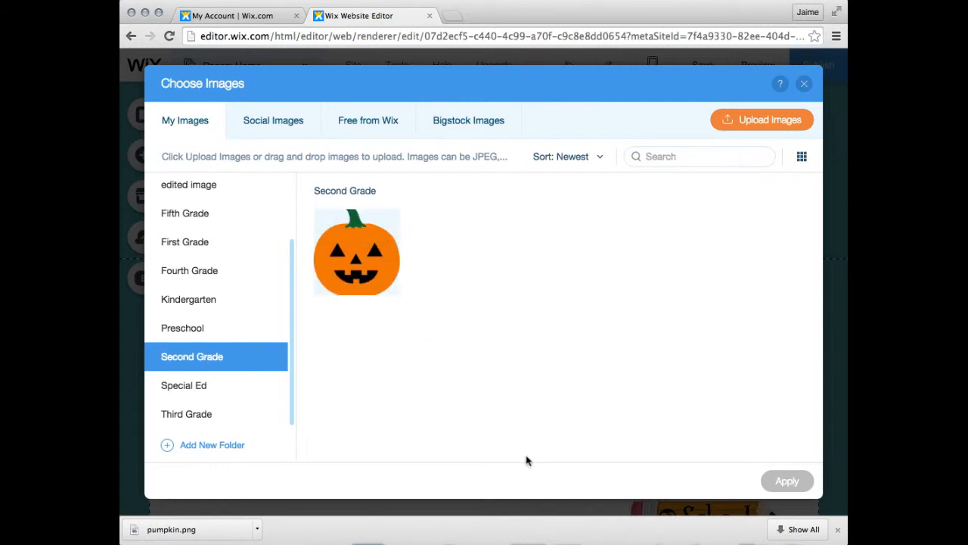
mouse_move(347, 277)
click(747, 125)
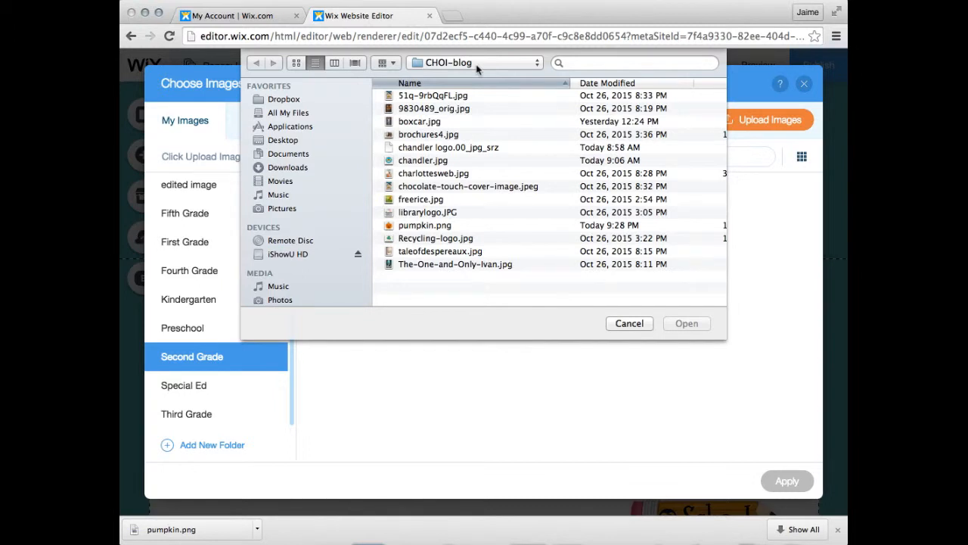
click(435, 226)
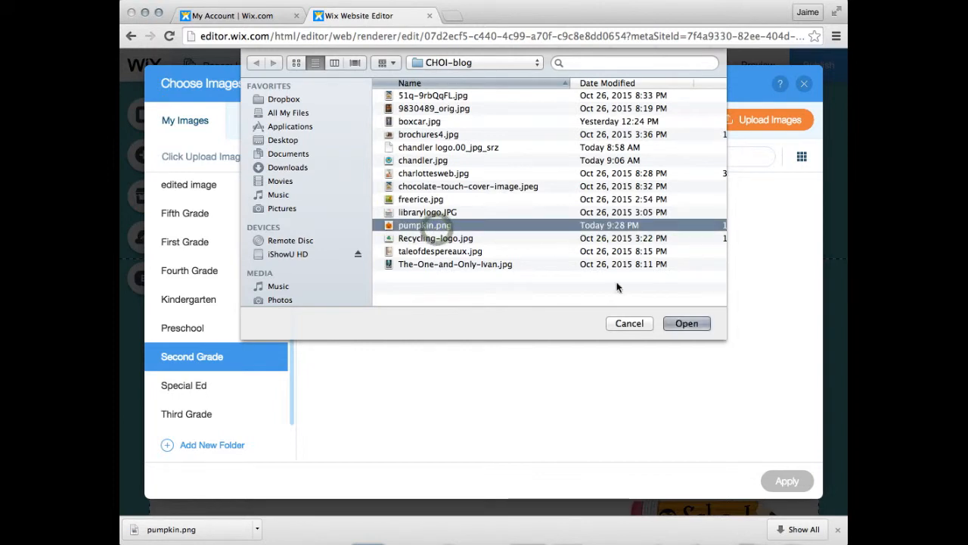
click(685, 323)
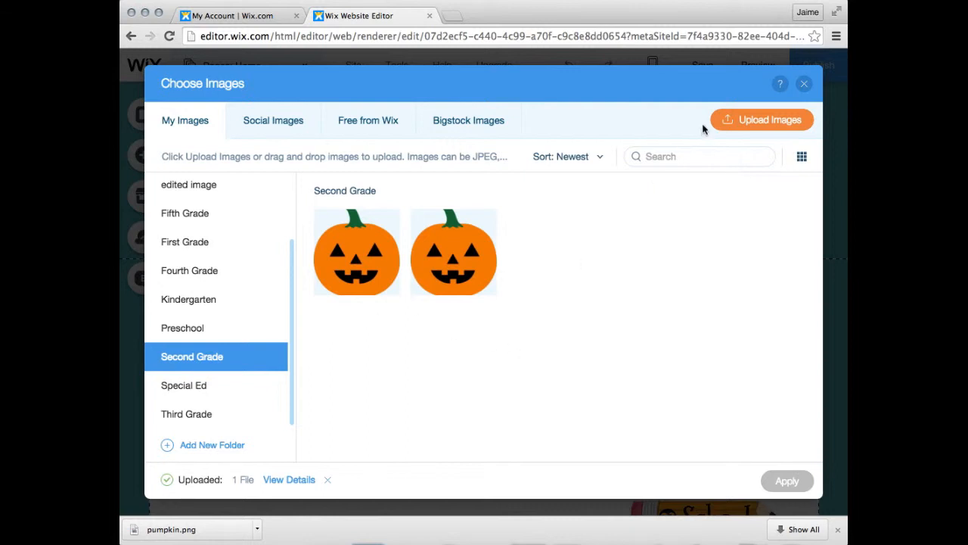
Permanently delete the second, duplicate pumpkin.png from the Second Grade folder
mouse_move(477, 287)
mouse_move(464, 272)
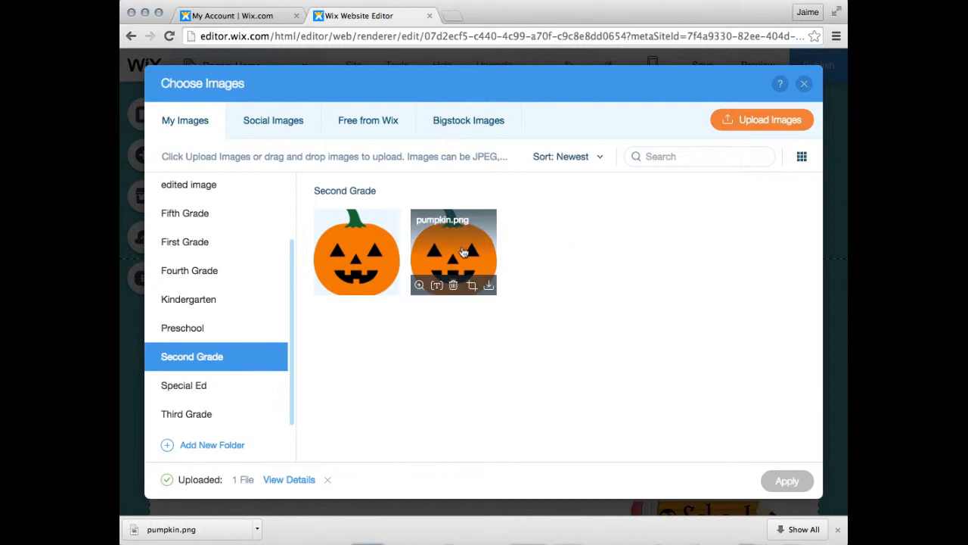
click(453, 286)
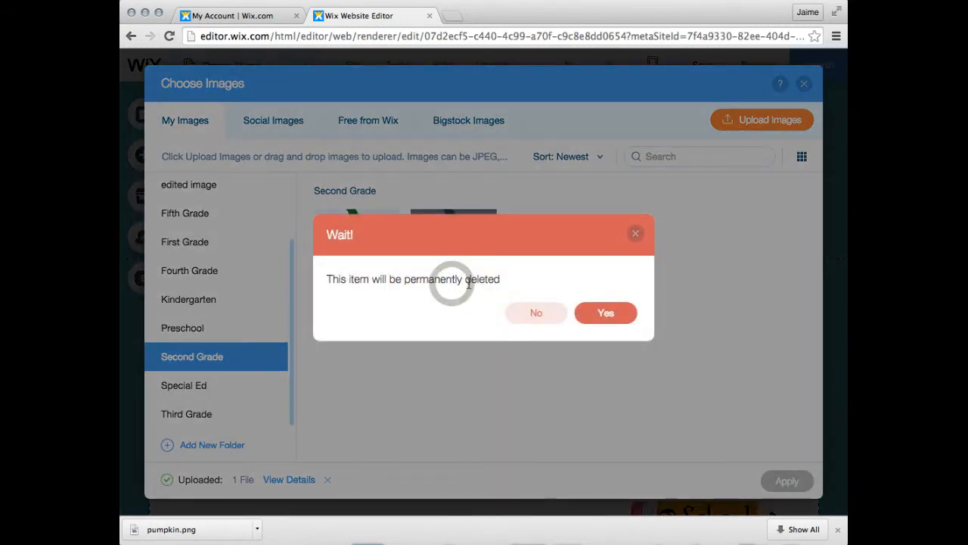
click(607, 313)
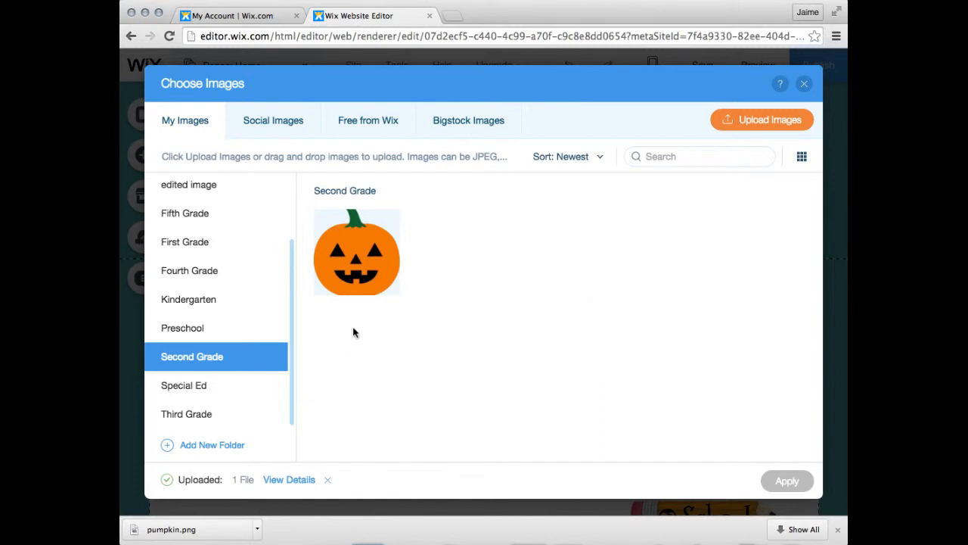
Insert the pumpkin image from the Second Grade folder into the Halloween Parade post
click(360, 236)
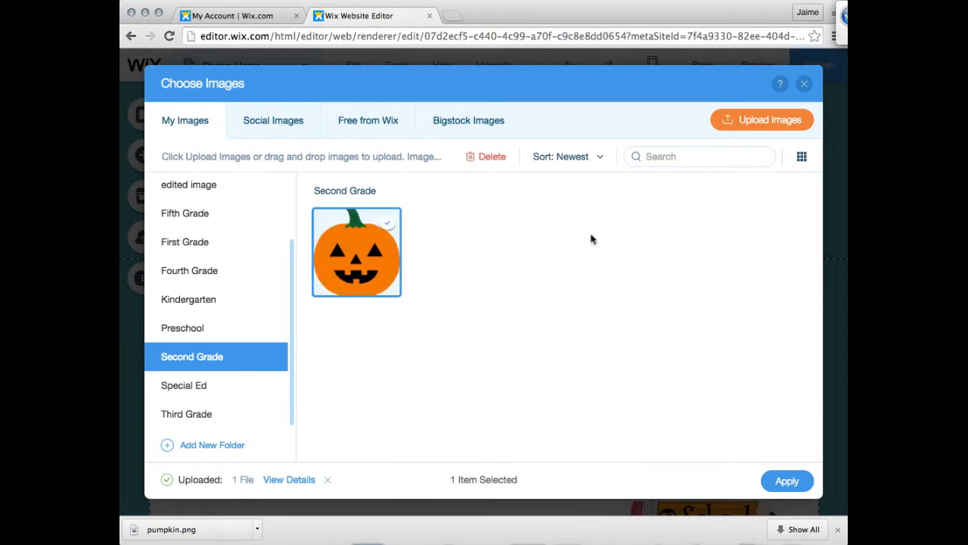
click(785, 490)
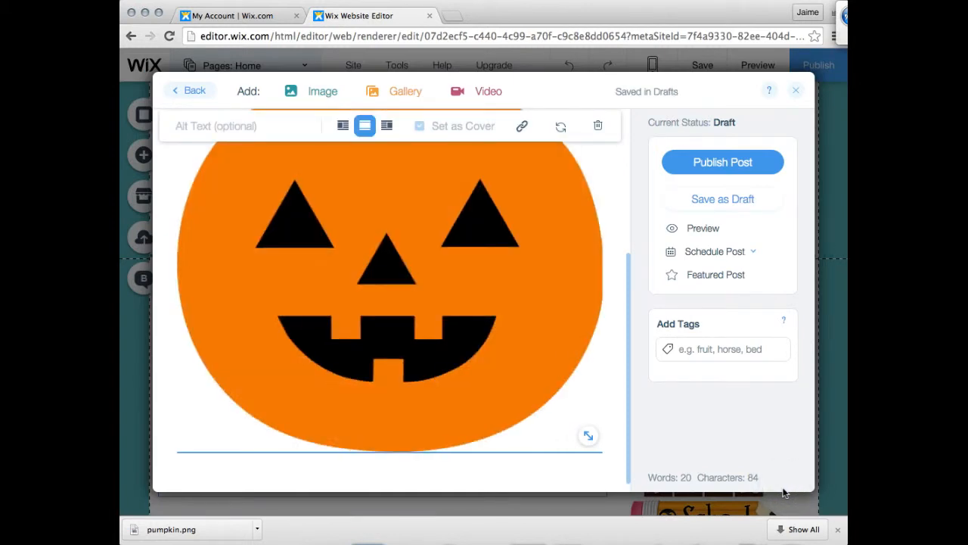
scroll(302, 191, up, 5)
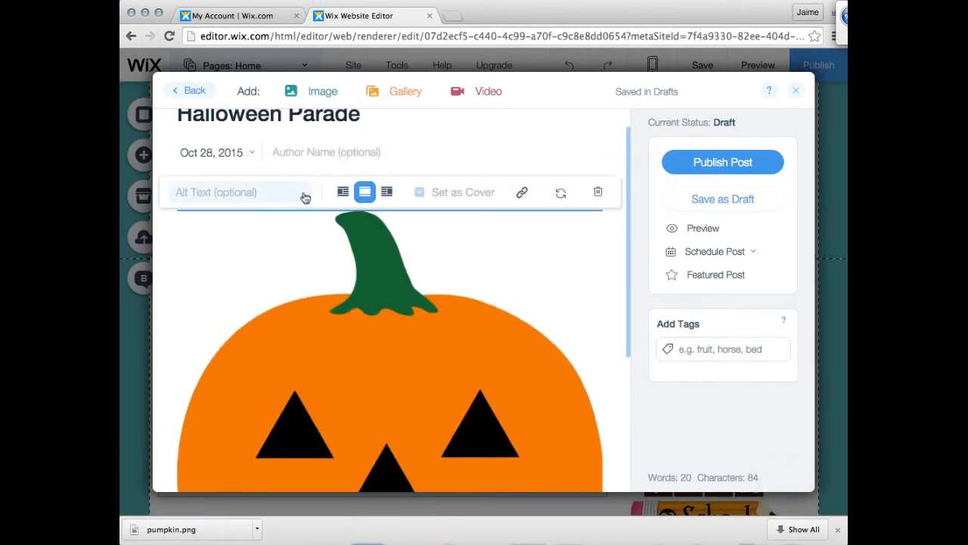
click(506, 148)
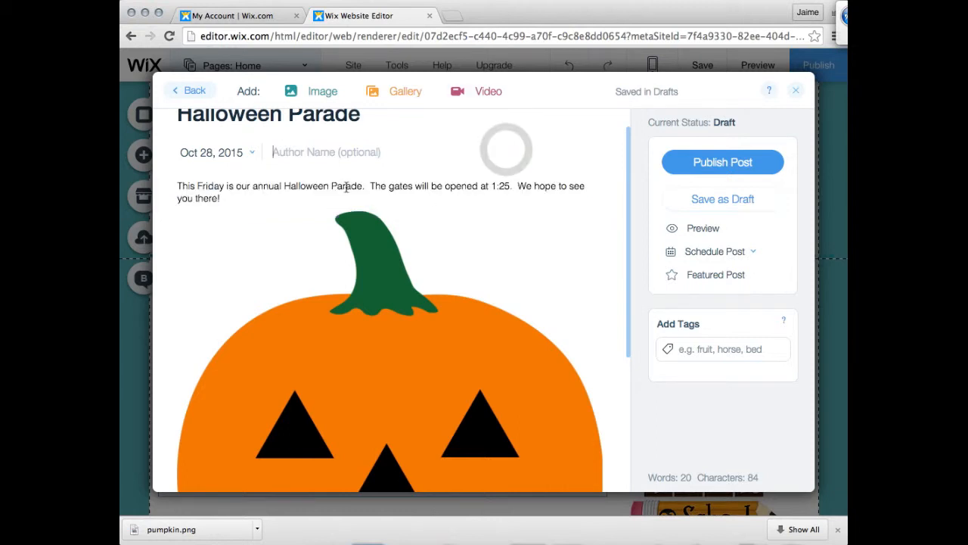
Shrink the pumpkin image in the post to size M
scroll(441, 300, down, 3)
scroll(441, 301, up, 4)
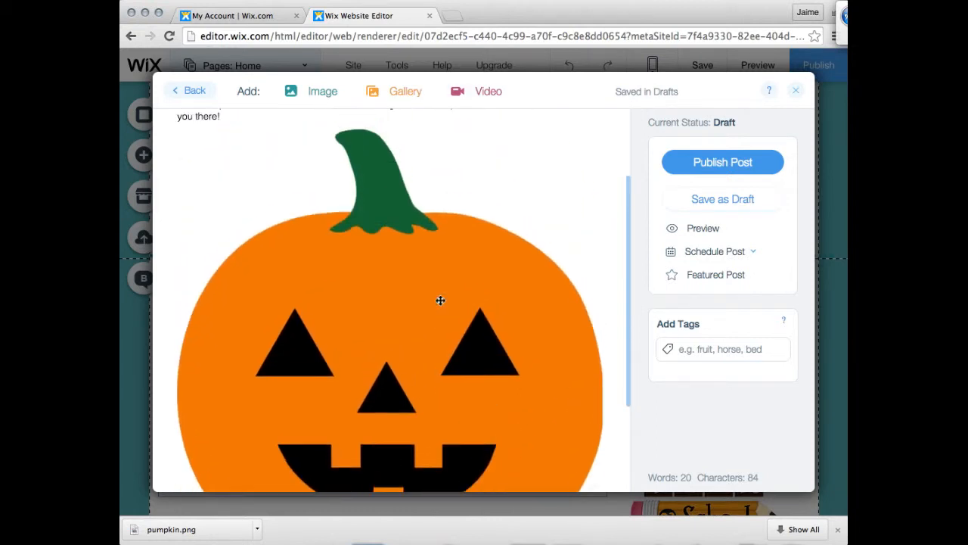
scroll(441, 301, up, 2)
scroll(440, 300, down, 1)
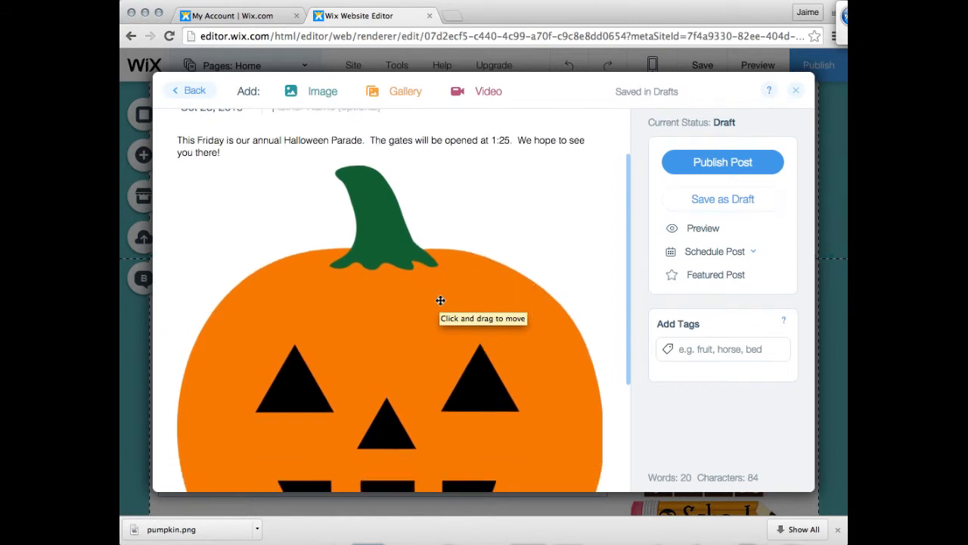
scroll(440, 300, down, 5)
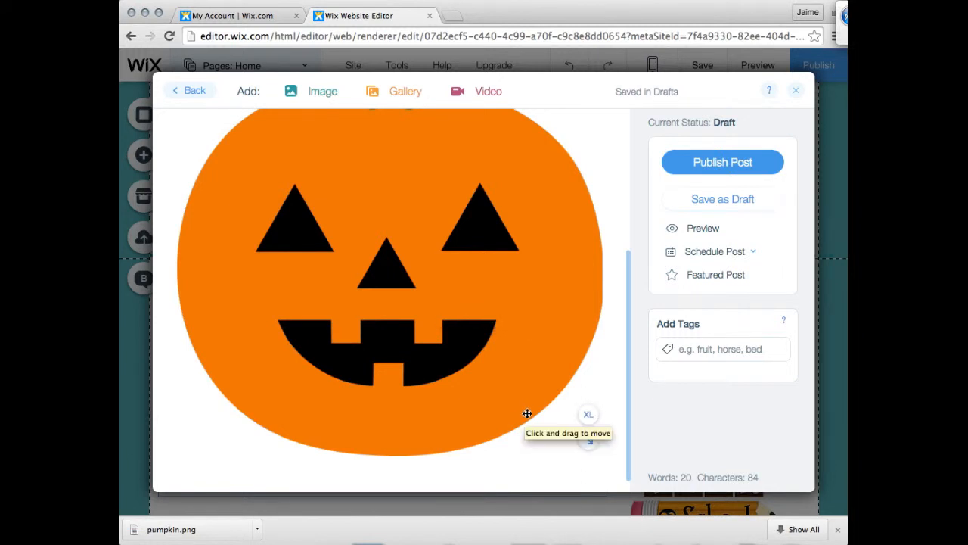
mouse_move(537, 413)
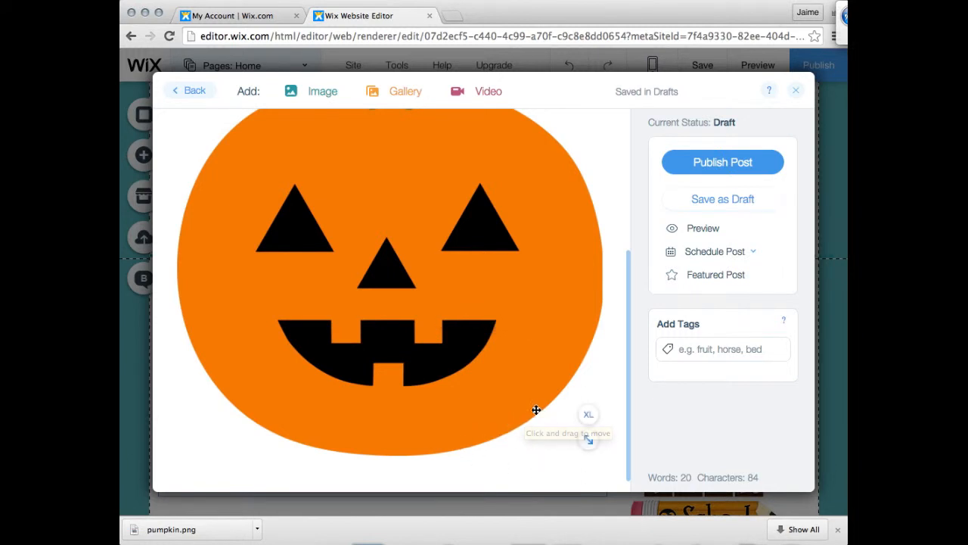
drag(588, 440, 572, 420)
drag(514, 360, 401, 230)
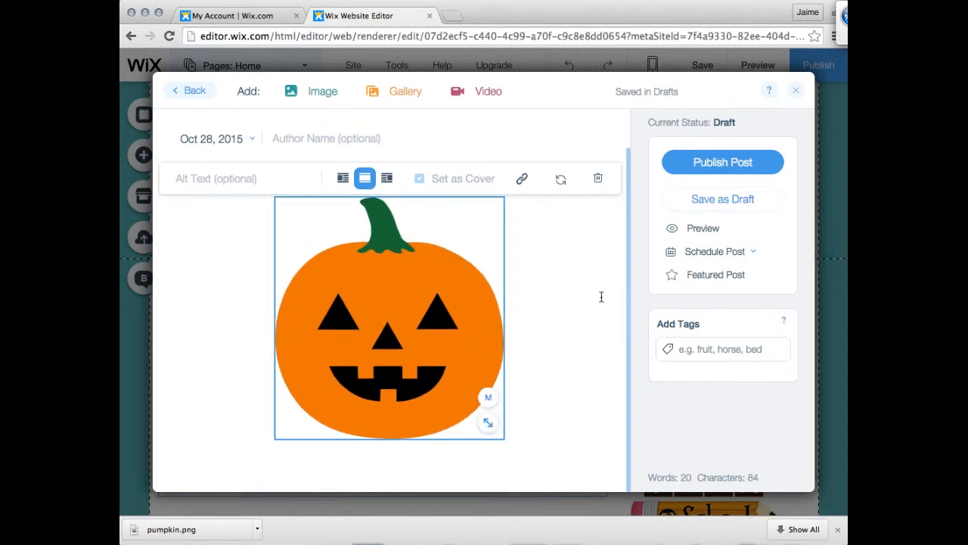
click(575, 295)
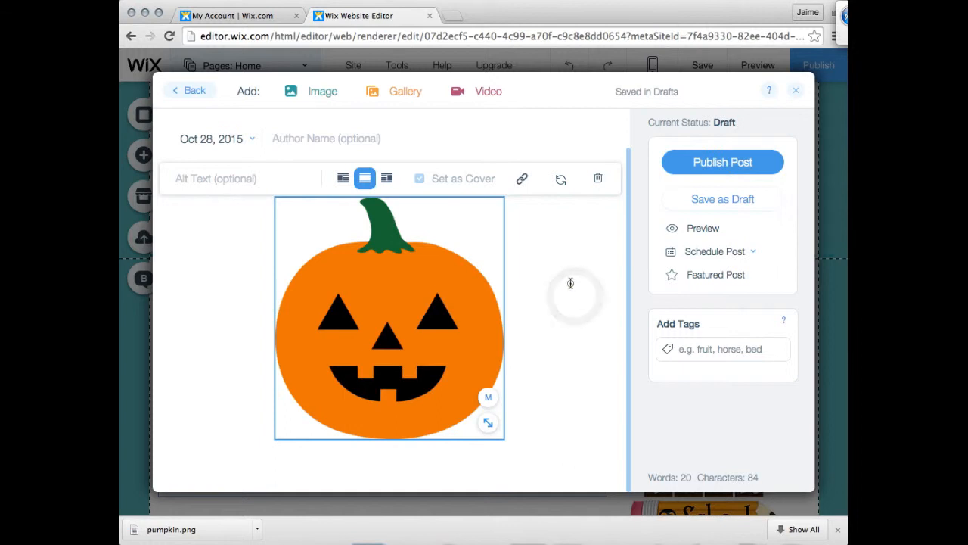
click(506, 135)
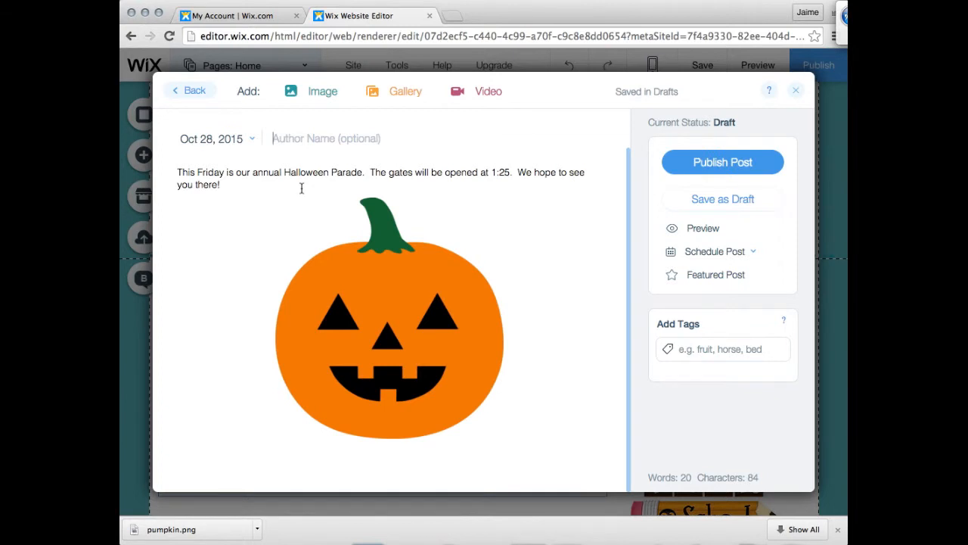
Try left, center and right alignment on the pumpkin image and set it back to center
click(411, 302)
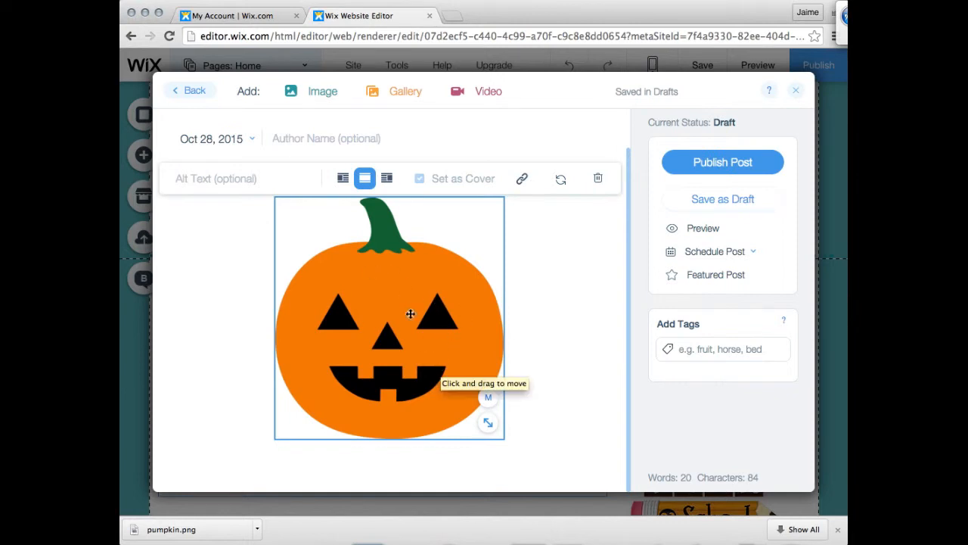
click(343, 178)
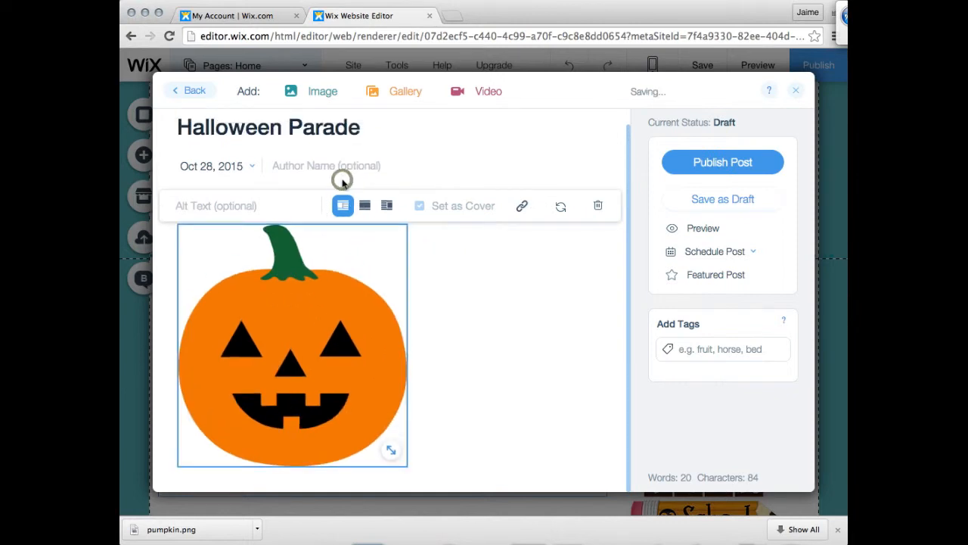
click(366, 206)
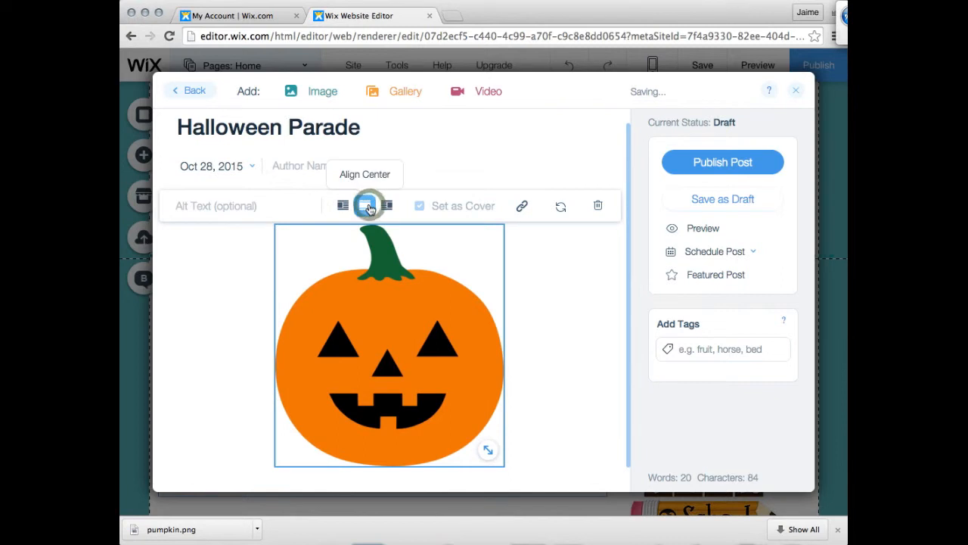
click(387, 206)
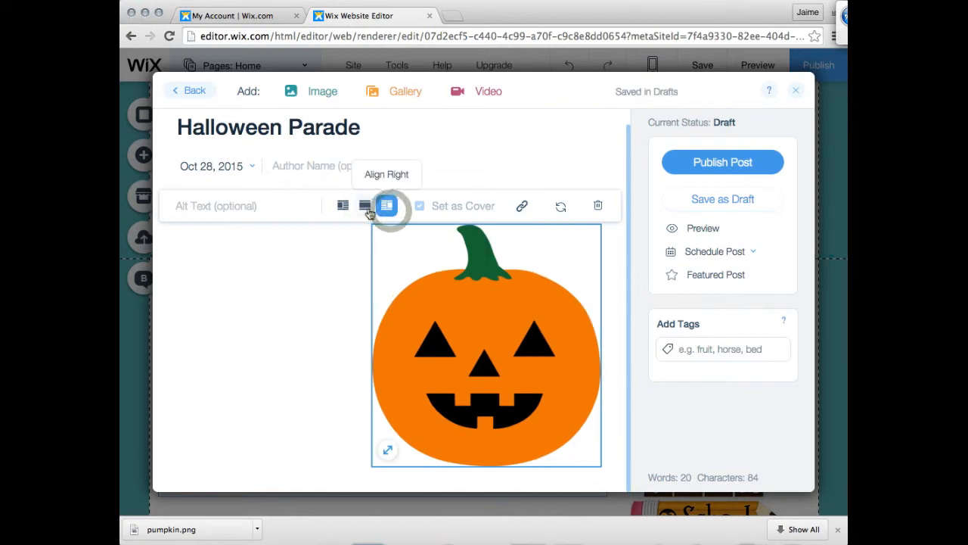
click(366, 206)
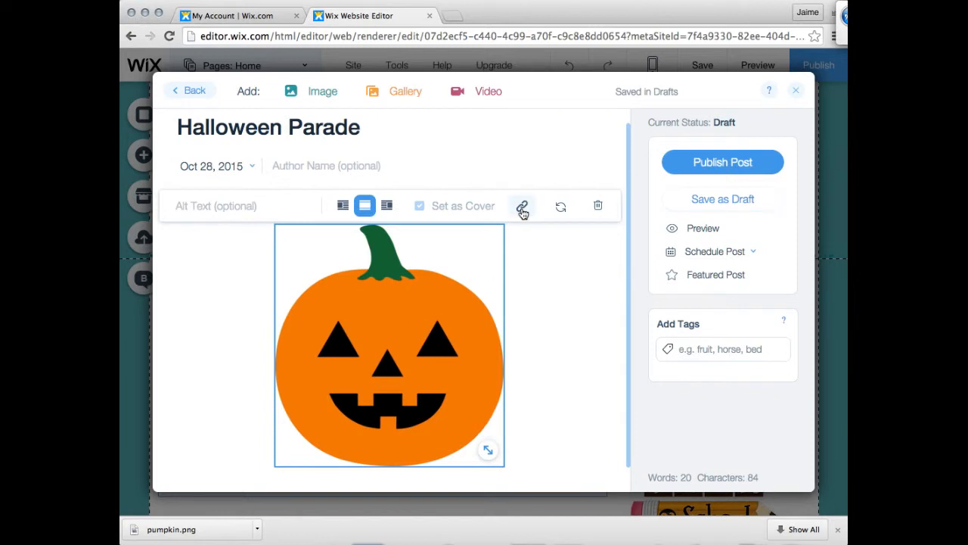
View the link options for the pumpkin image and close them without adding a link
click(522, 207)
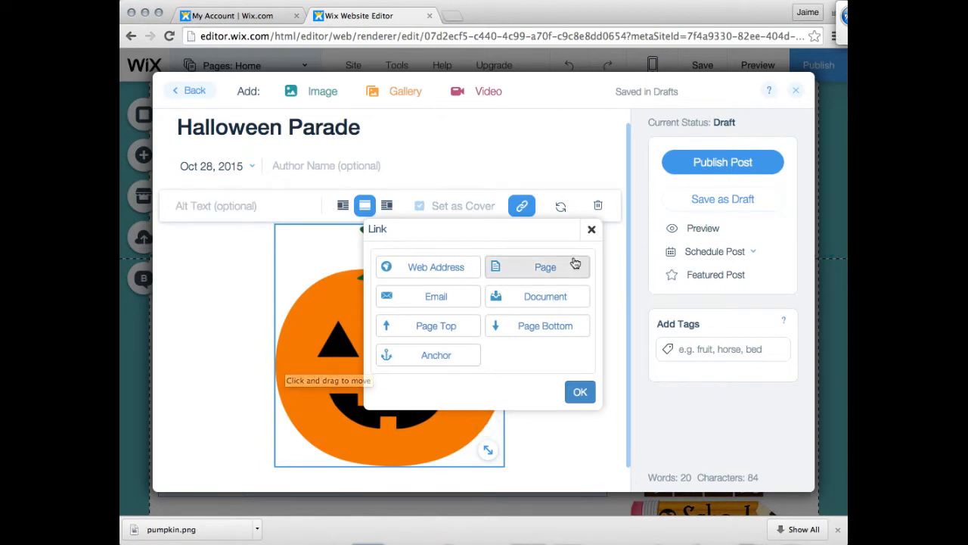
click(590, 231)
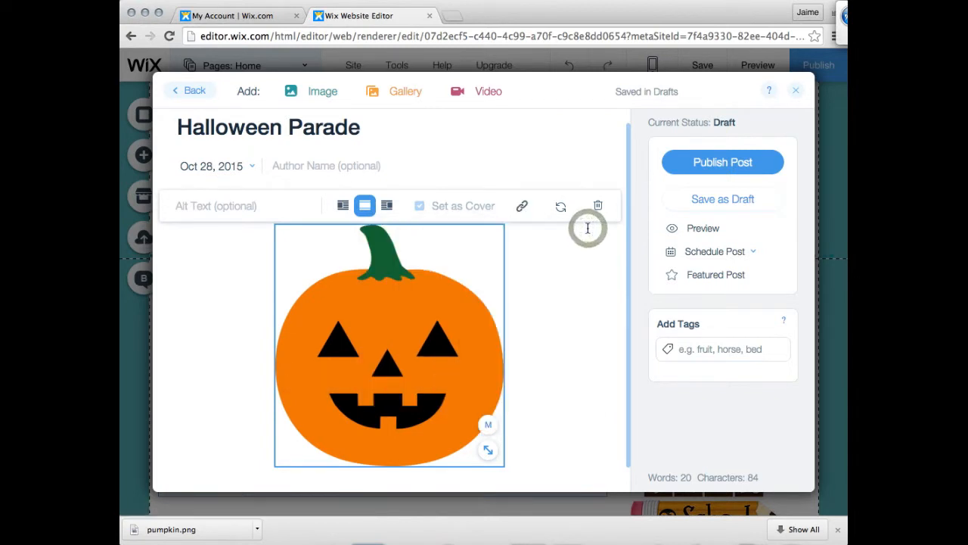
click(521, 147)
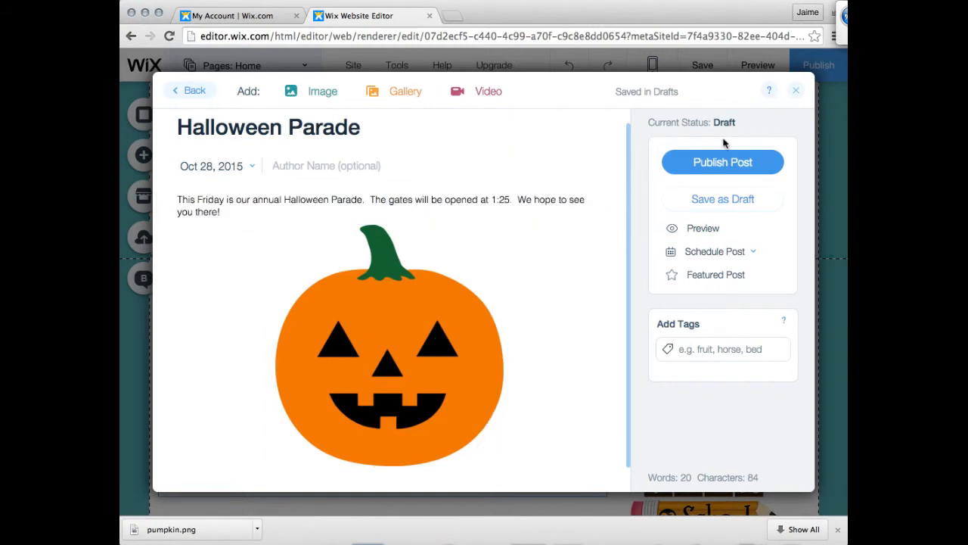
Publish the Halloween Parade post, dismiss the sharing offer and close the blog manager
click(773, 165)
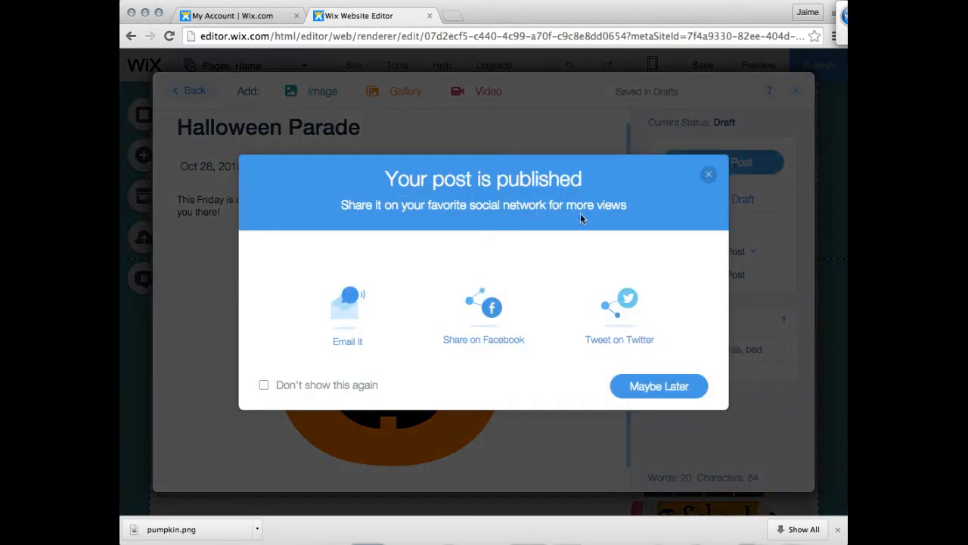
click(711, 179)
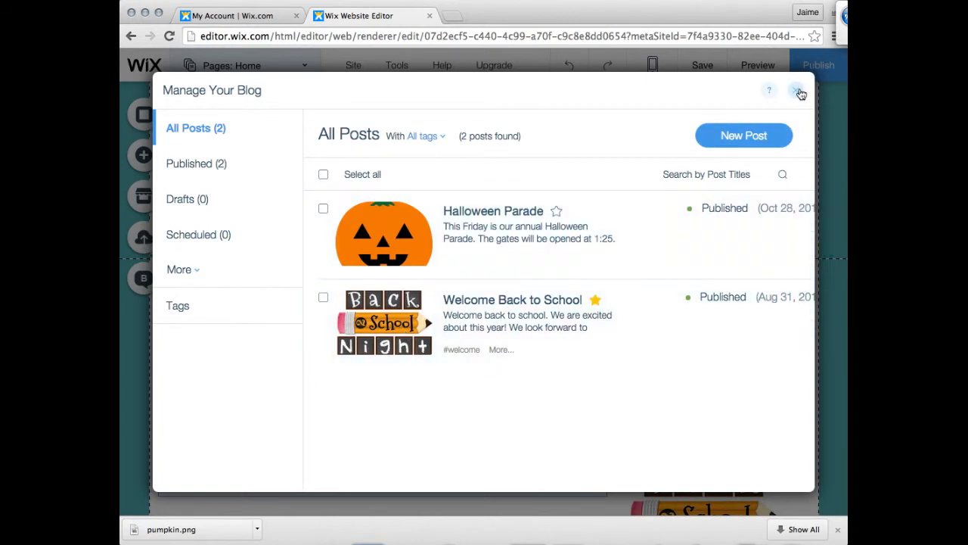
click(799, 91)
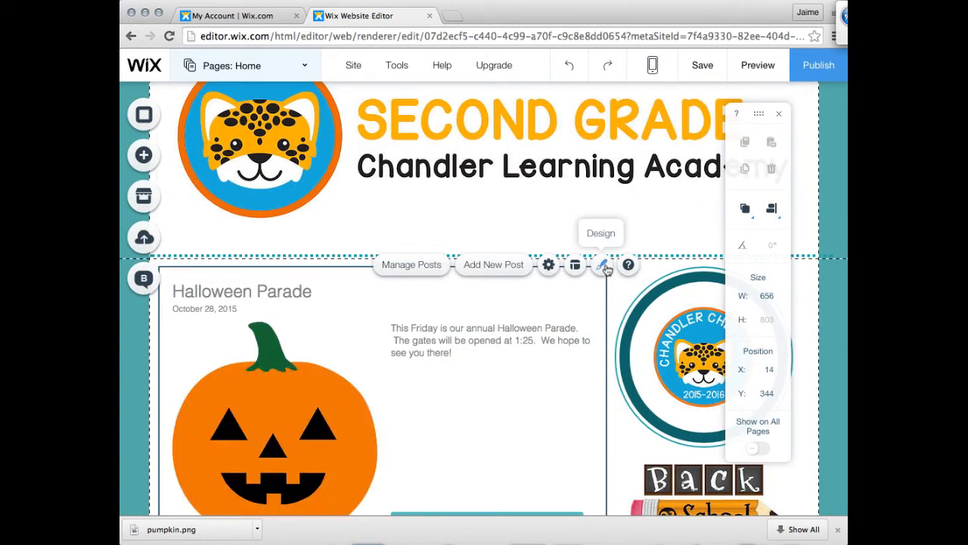
Review the Halloween Parade post in the home page's blog feed, both in the editor and in preview mode, and return to editing
scroll(425, 393, down, 5)
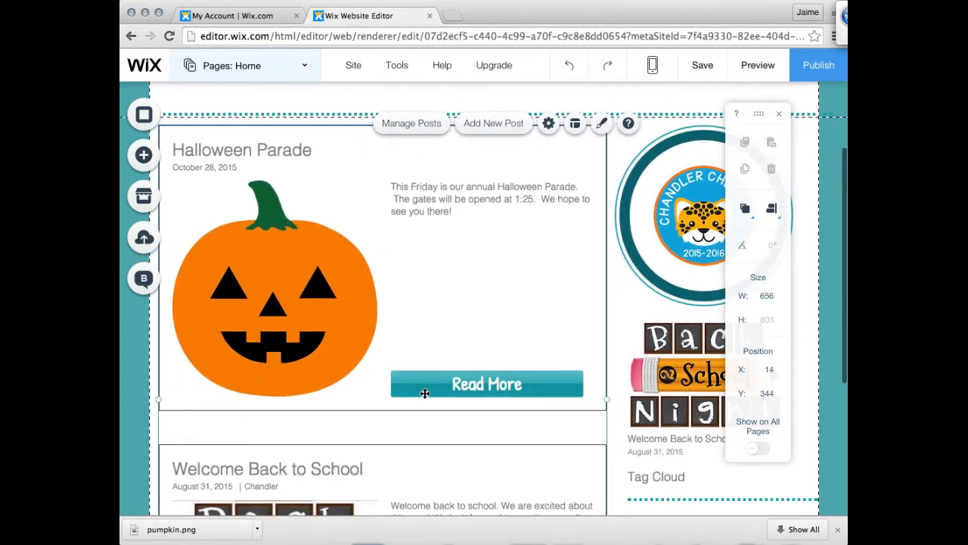
scroll(424, 393, down, 3)
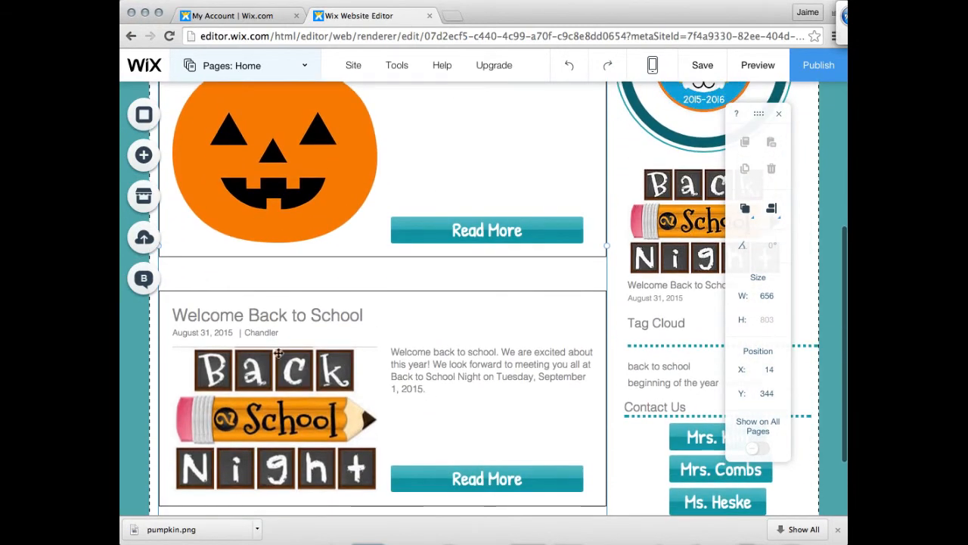
scroll(341, 394, up, 4)
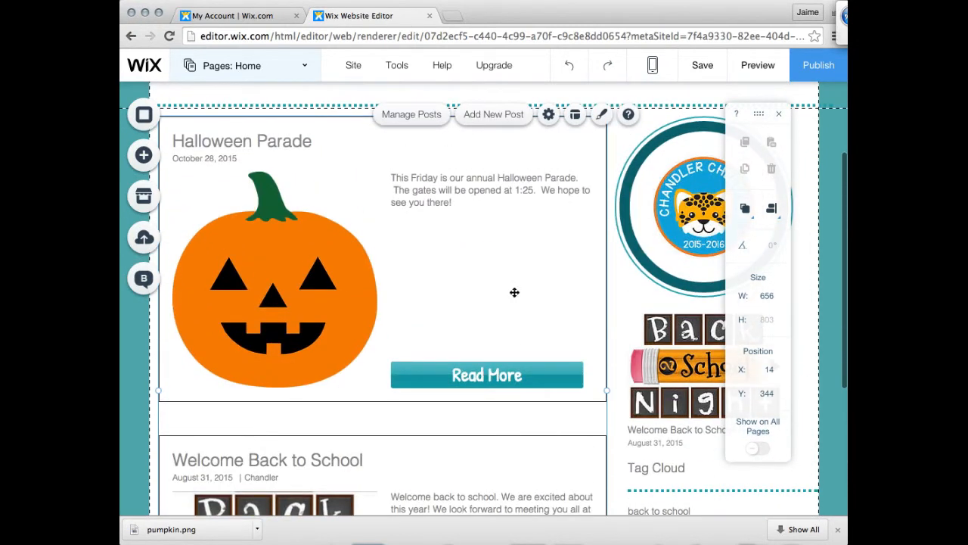
scroll(485, 270, up, 3)
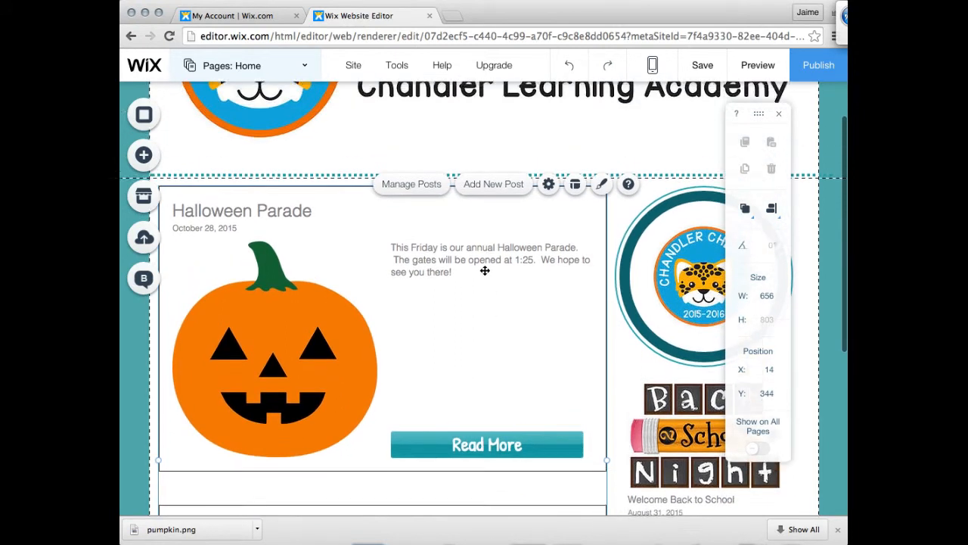
click(750, 70)
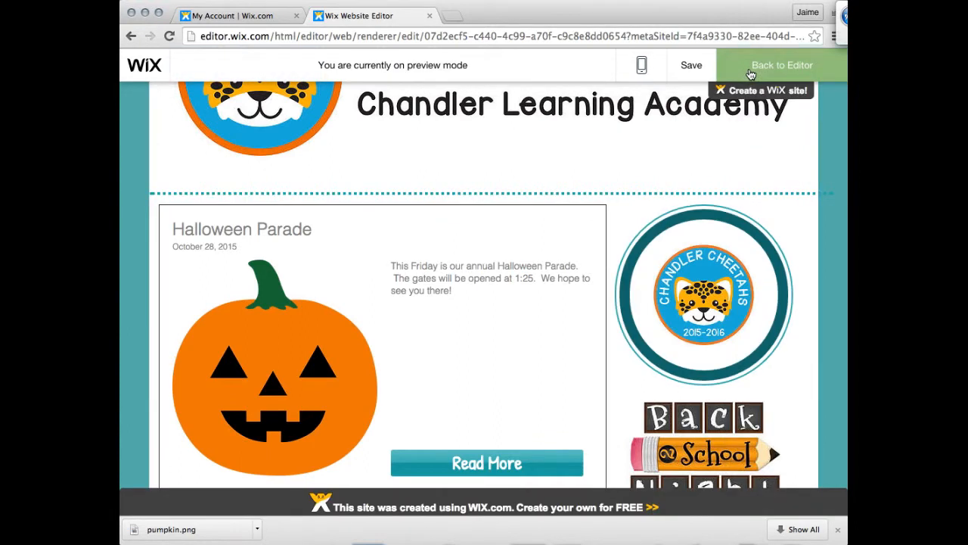
scroll(499, 361, down, 4)
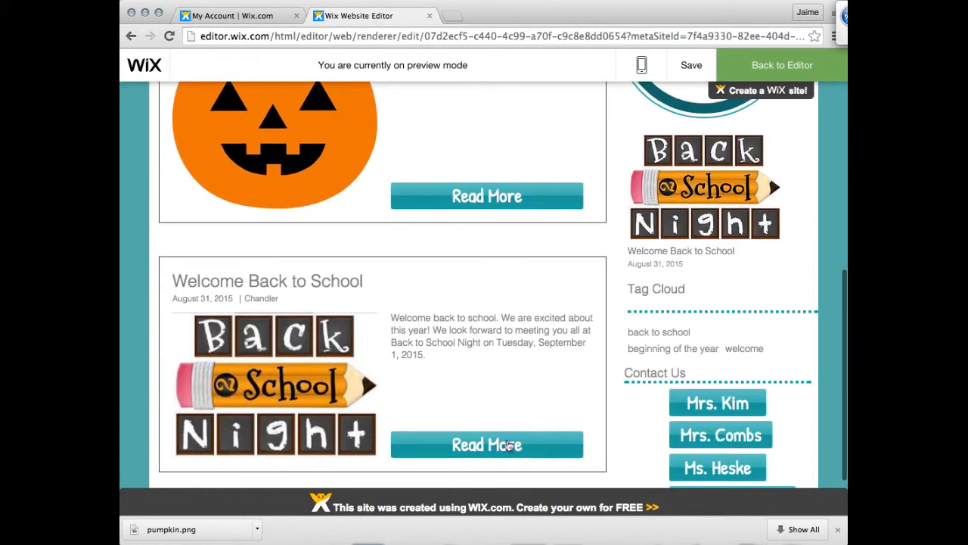
scroll(524, 257, up, 2)
scroll(524, 257, up, 1)
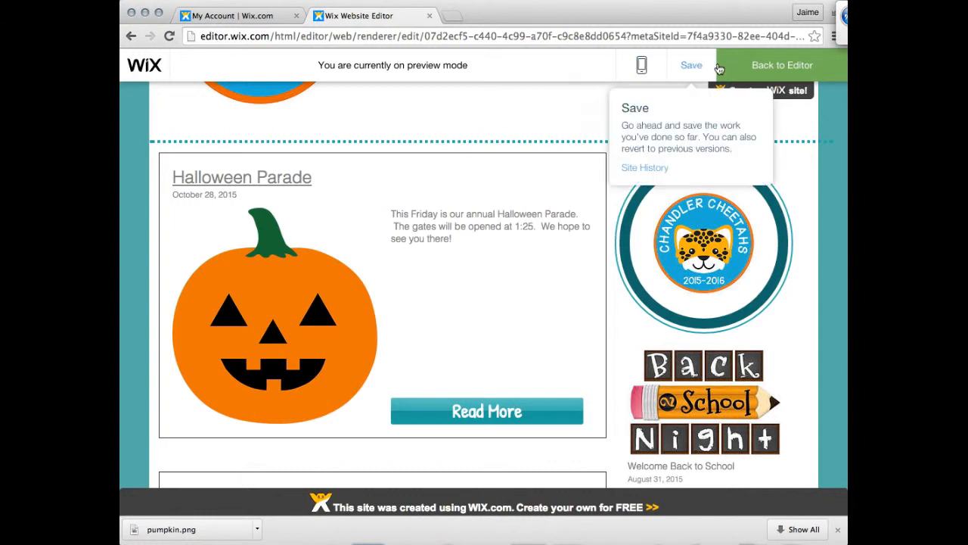
click(739, 69)
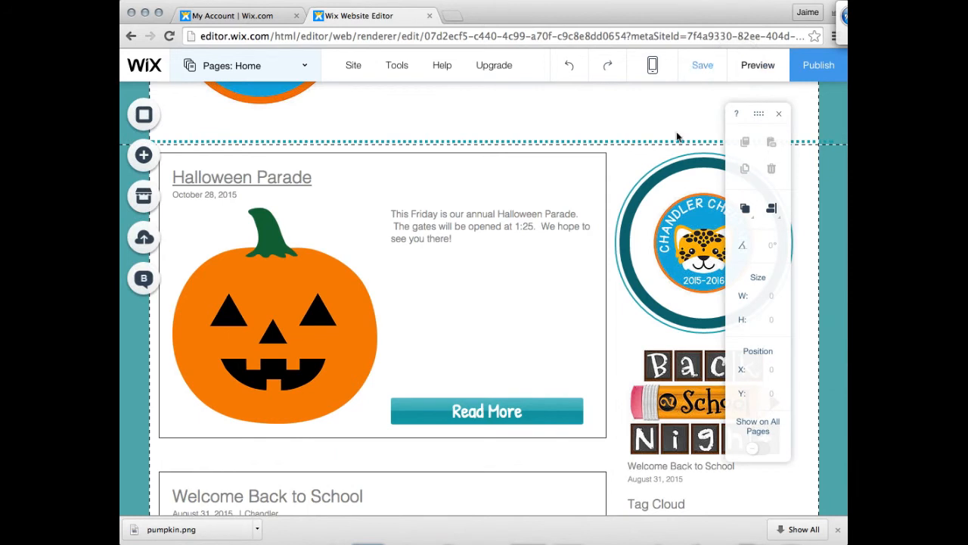
Close the floating Size and Position toolbar and look over the home page's header and blog feed
scroll(650, 196, up, 2)
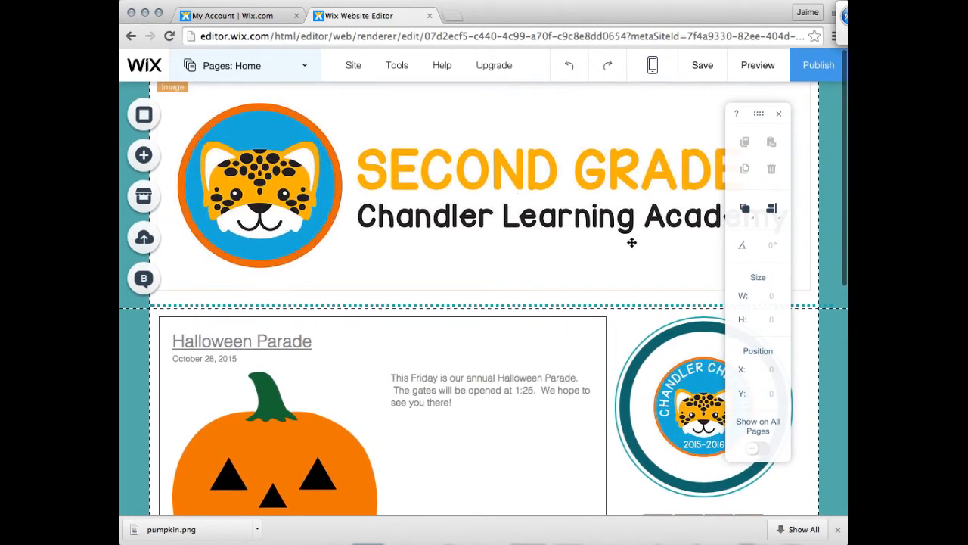
scroll(631, 242, down, 1)
click(779, 114)
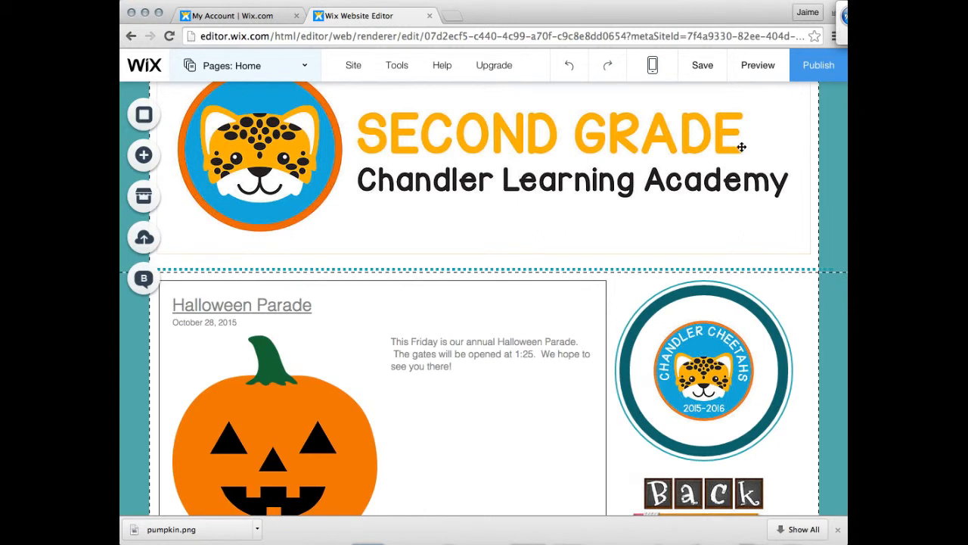
scroll(507, 288, down, 3)
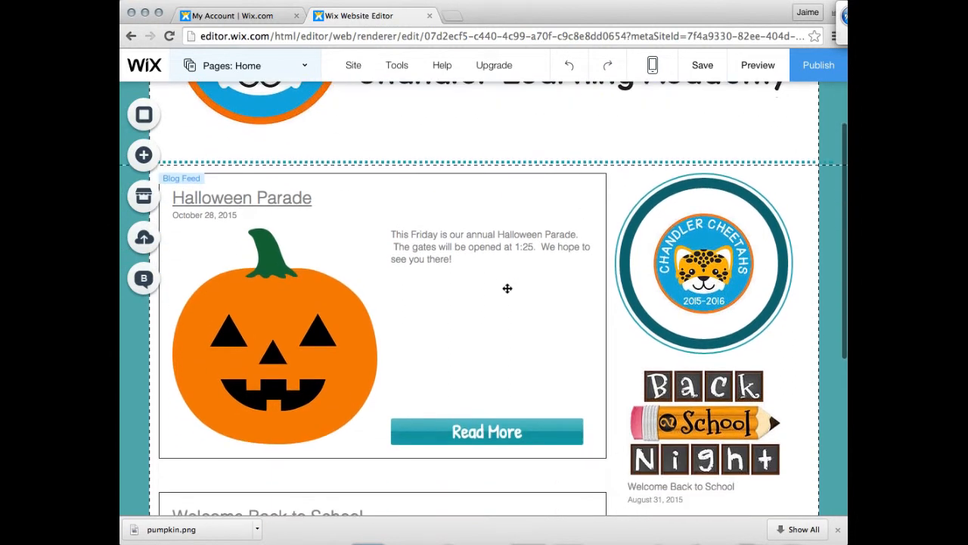
scroll(507, 292, up, 2)
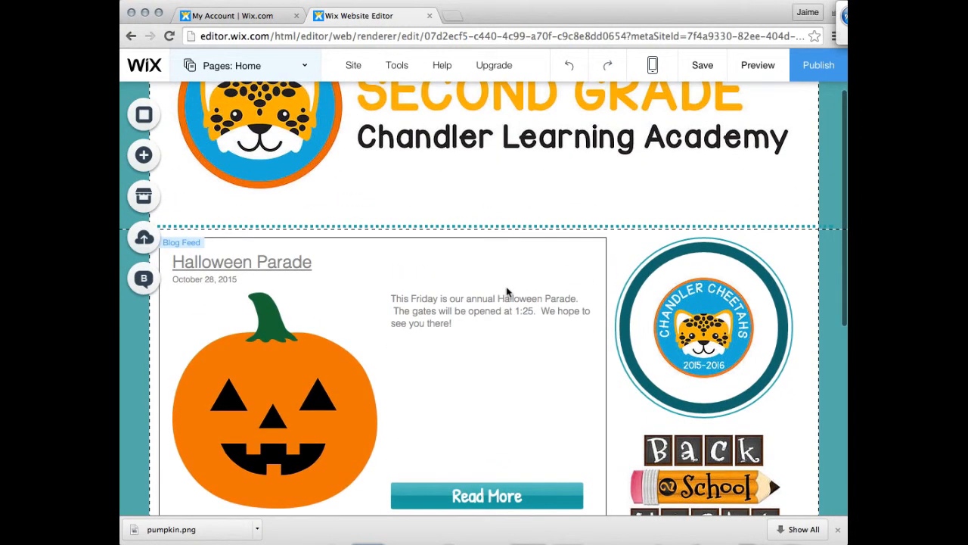
scroll(508, 290, up, 2)
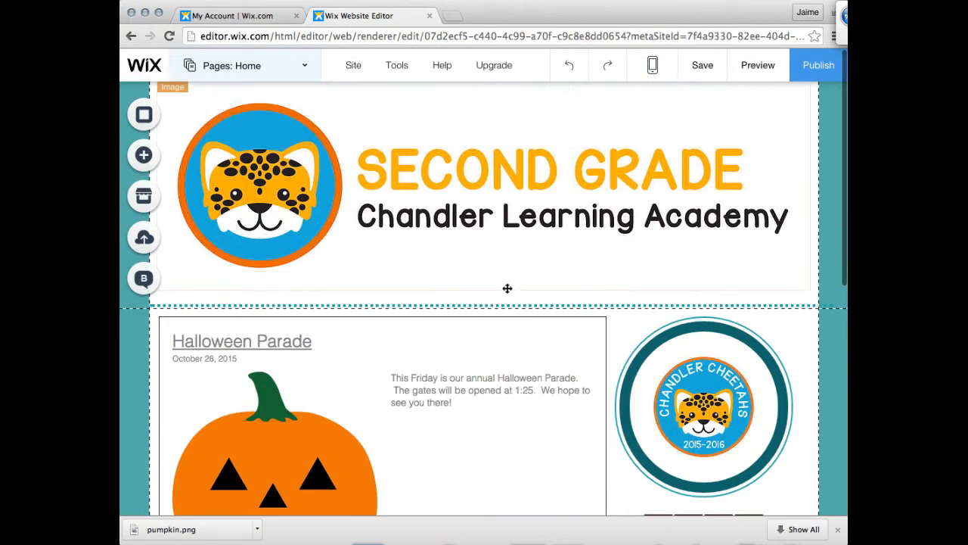
Publish the second grade site and open its live version
click(811, 65)
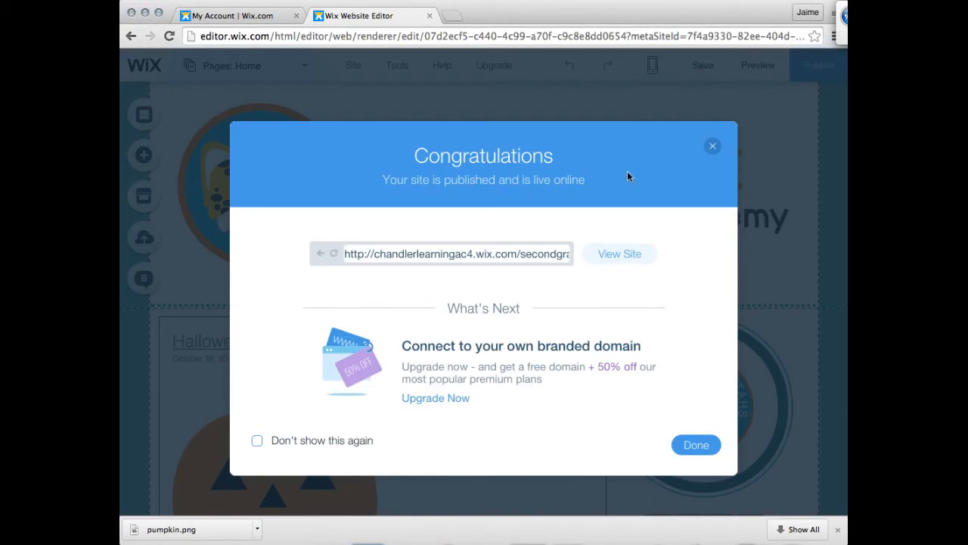
click(619, 254)
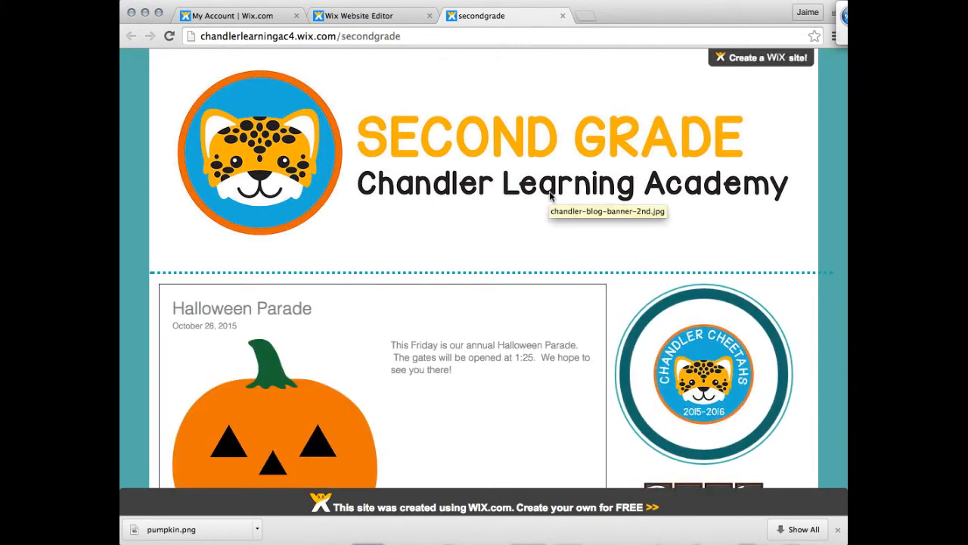
Review the full Halloween Parade post on the live site, and close the live site and the publishing confirmation
scroll(534, 315, down, 5)
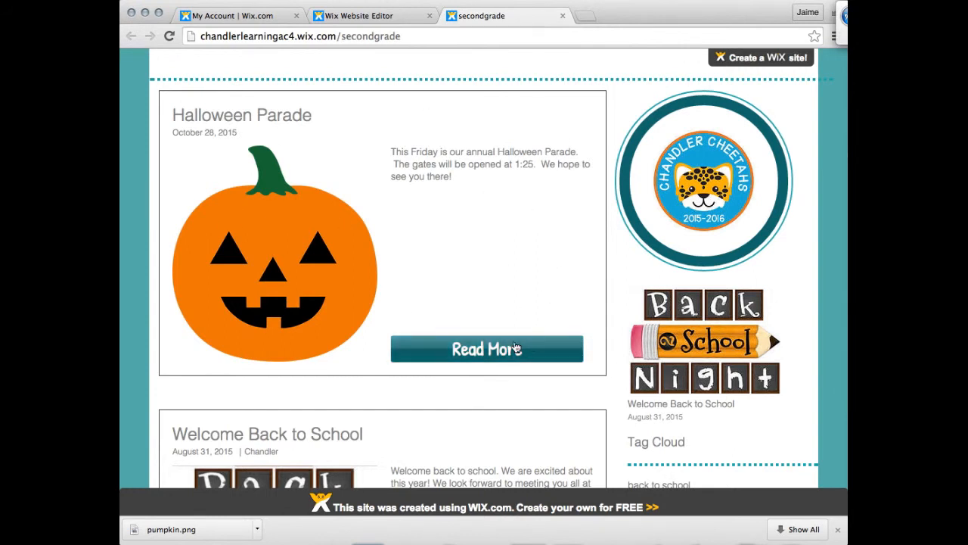
click(514, 347)
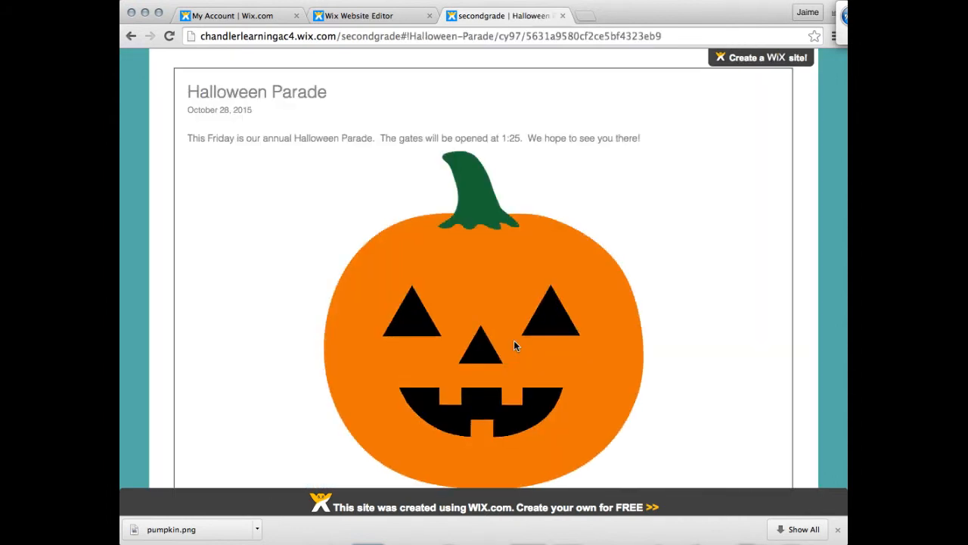
scroll(514, 346, down, 5)
scroll(514, 346, up, 1)
scroll(514, 346, up, 3)
click(562, 16)
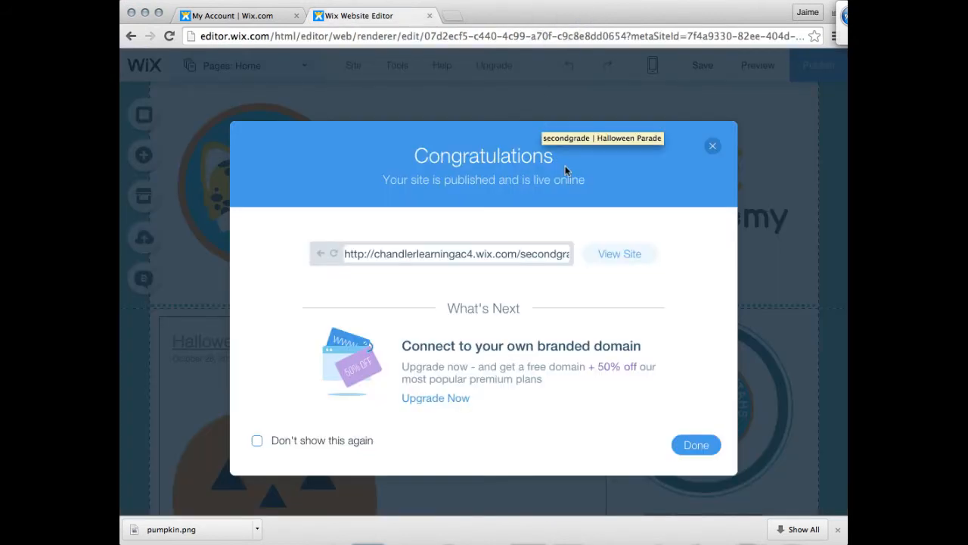
click(711, 147)
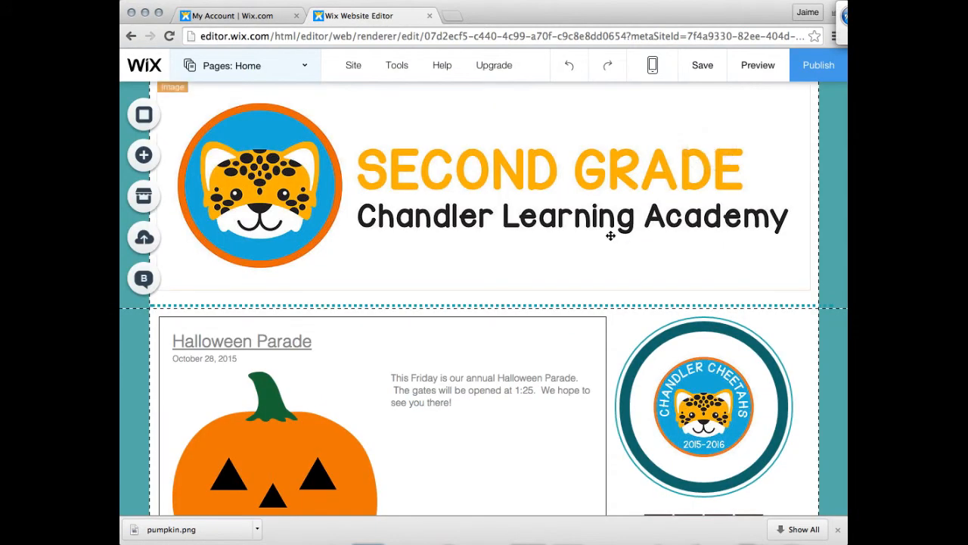
Close the website editor, confirm leaving the page, and return to the start of the account's My Sites list
scroll(611, 237, down, 3)
scroll(611, 240, up, 3)
scroll(611, 240, up, 1)
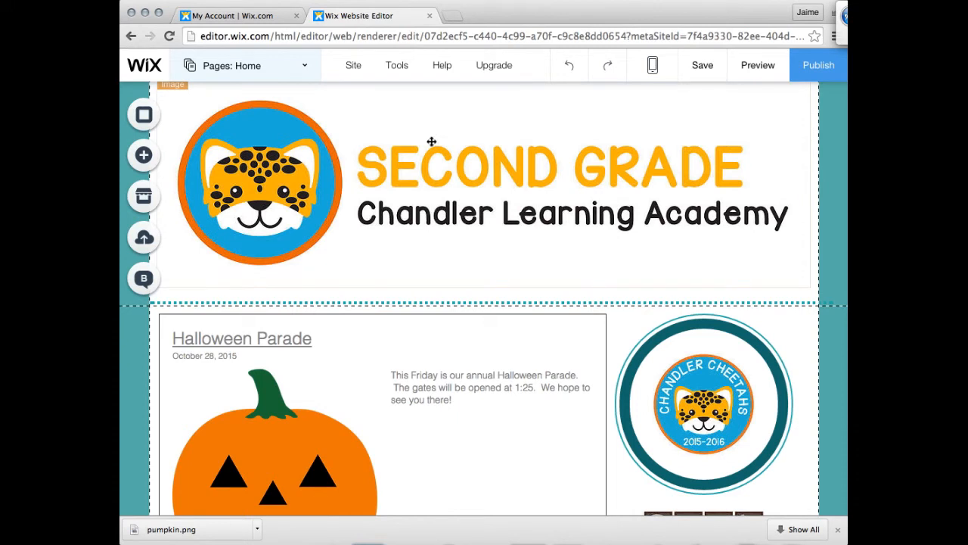
click(429, 16)
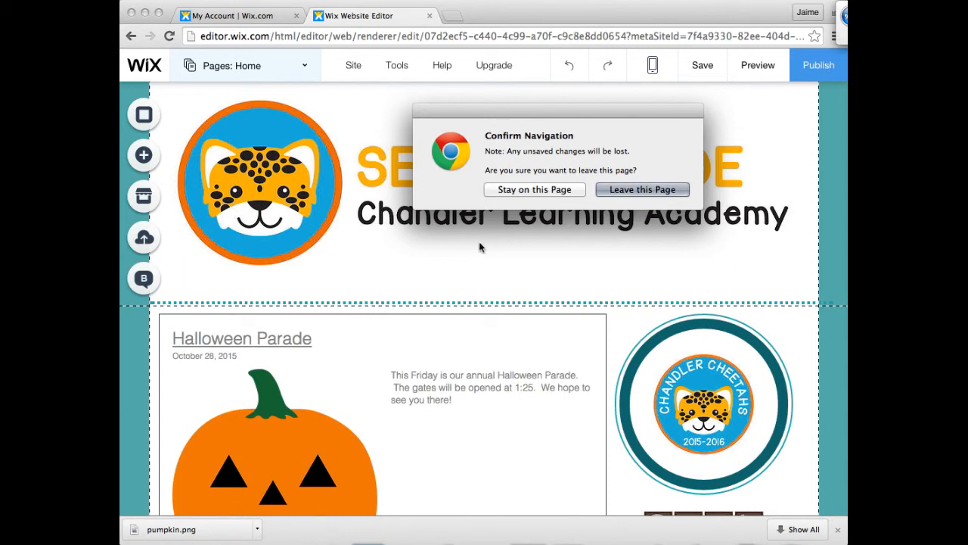
click(655, 193)
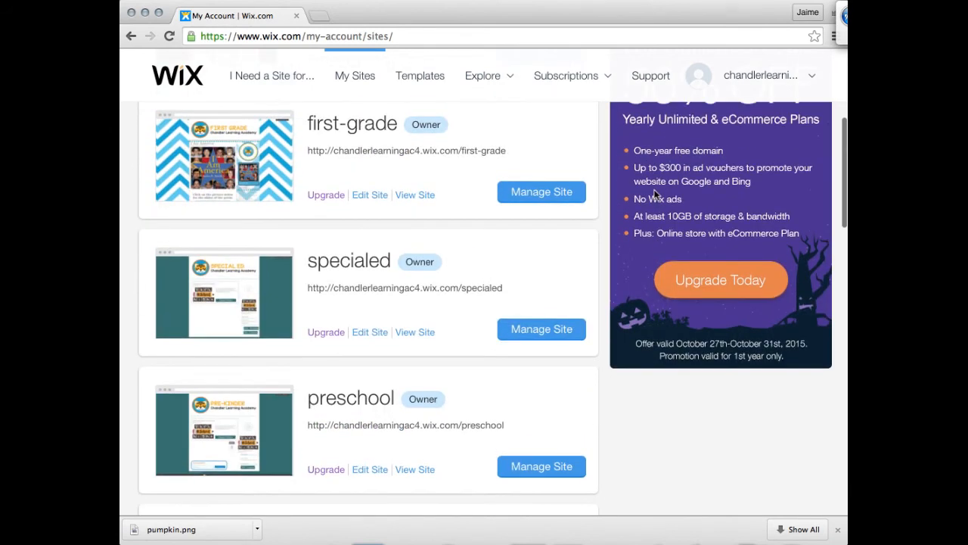
scroll(656, 195, up, 3)
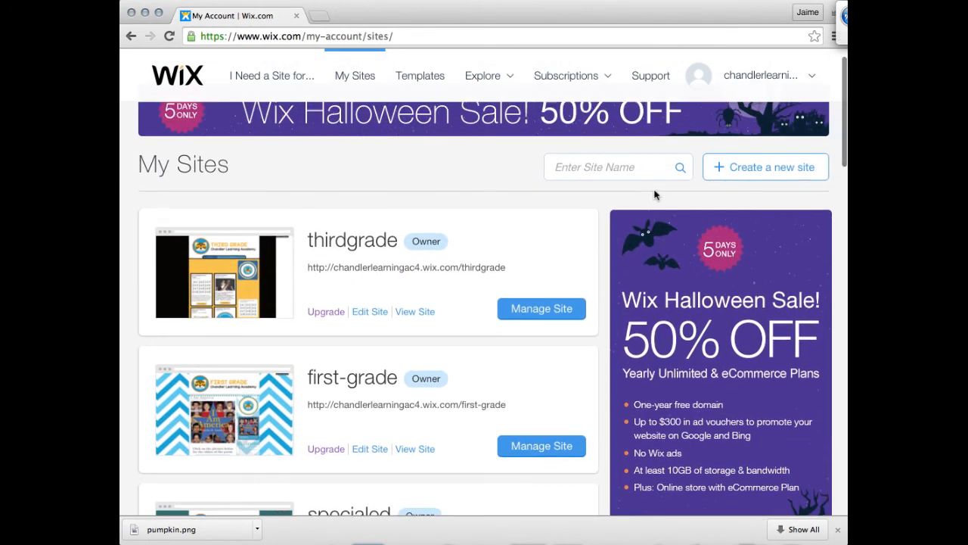